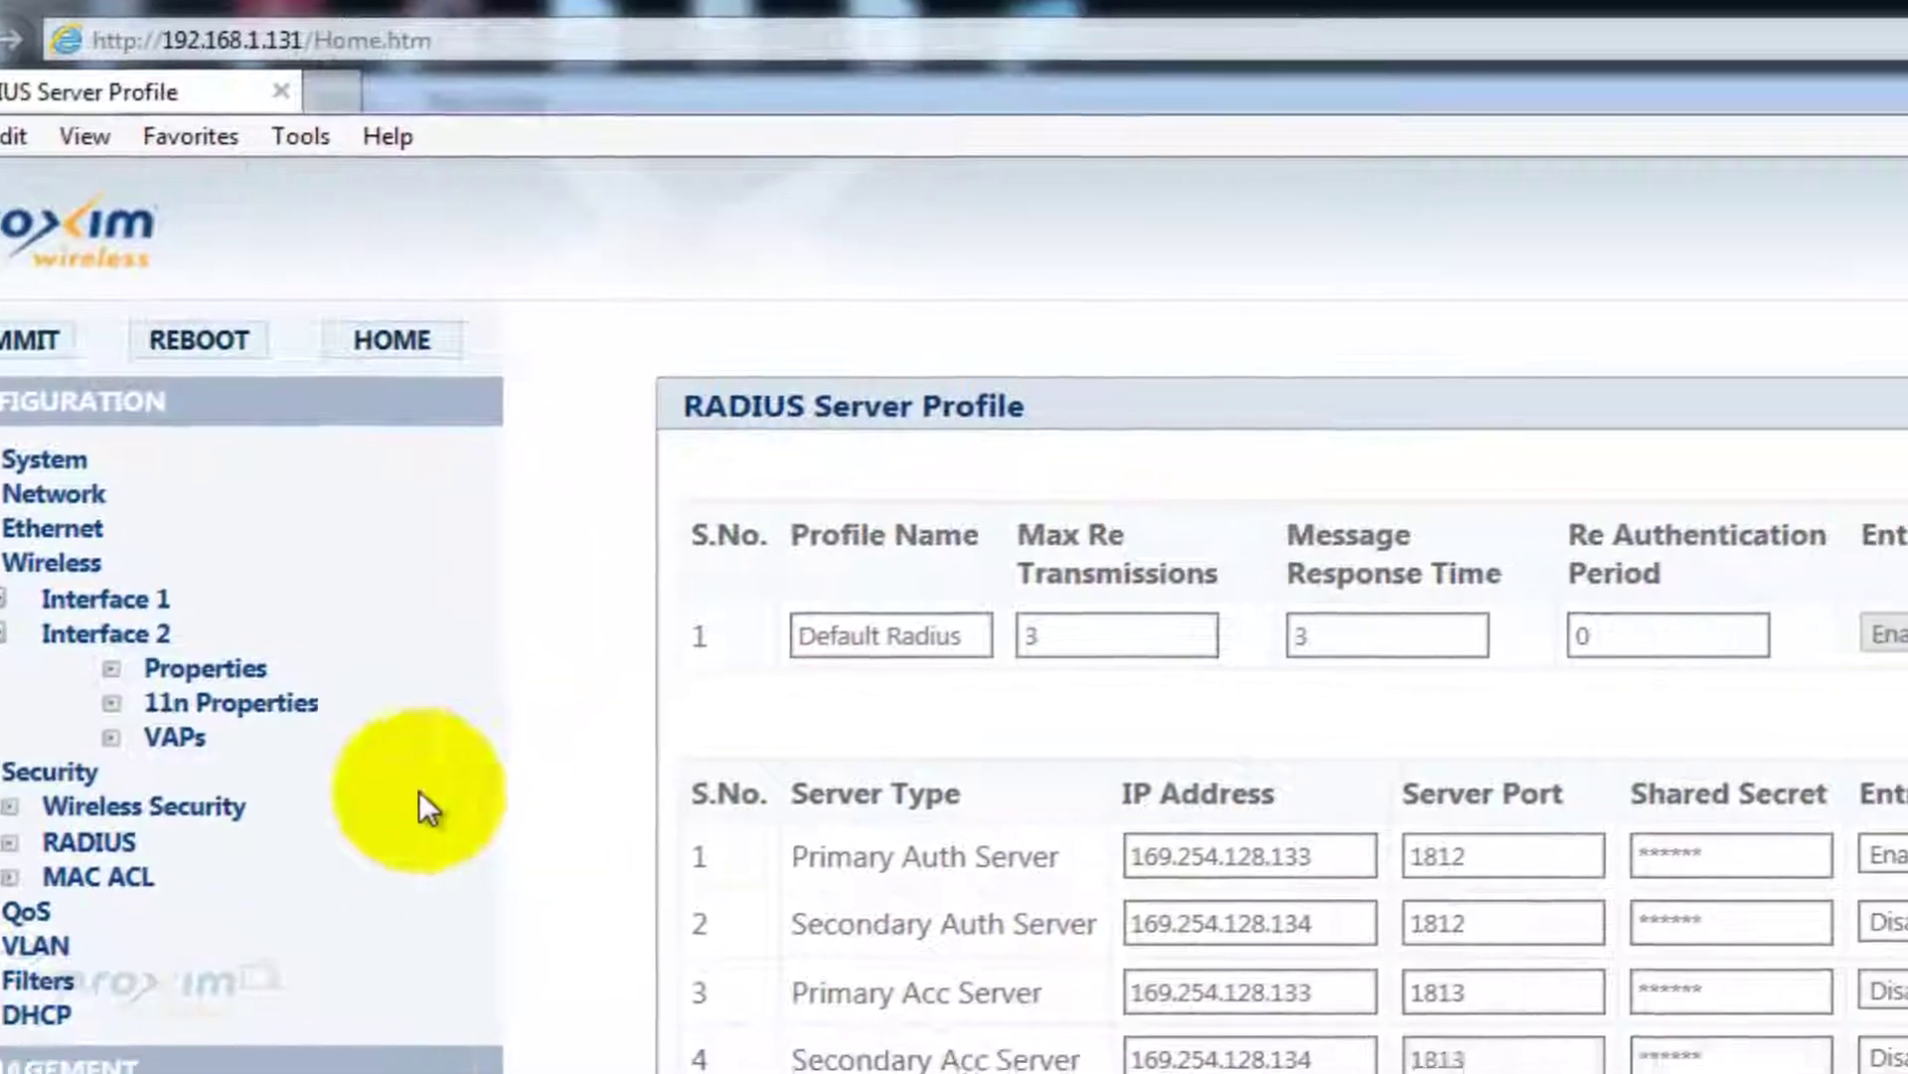
left_click(149, 806)
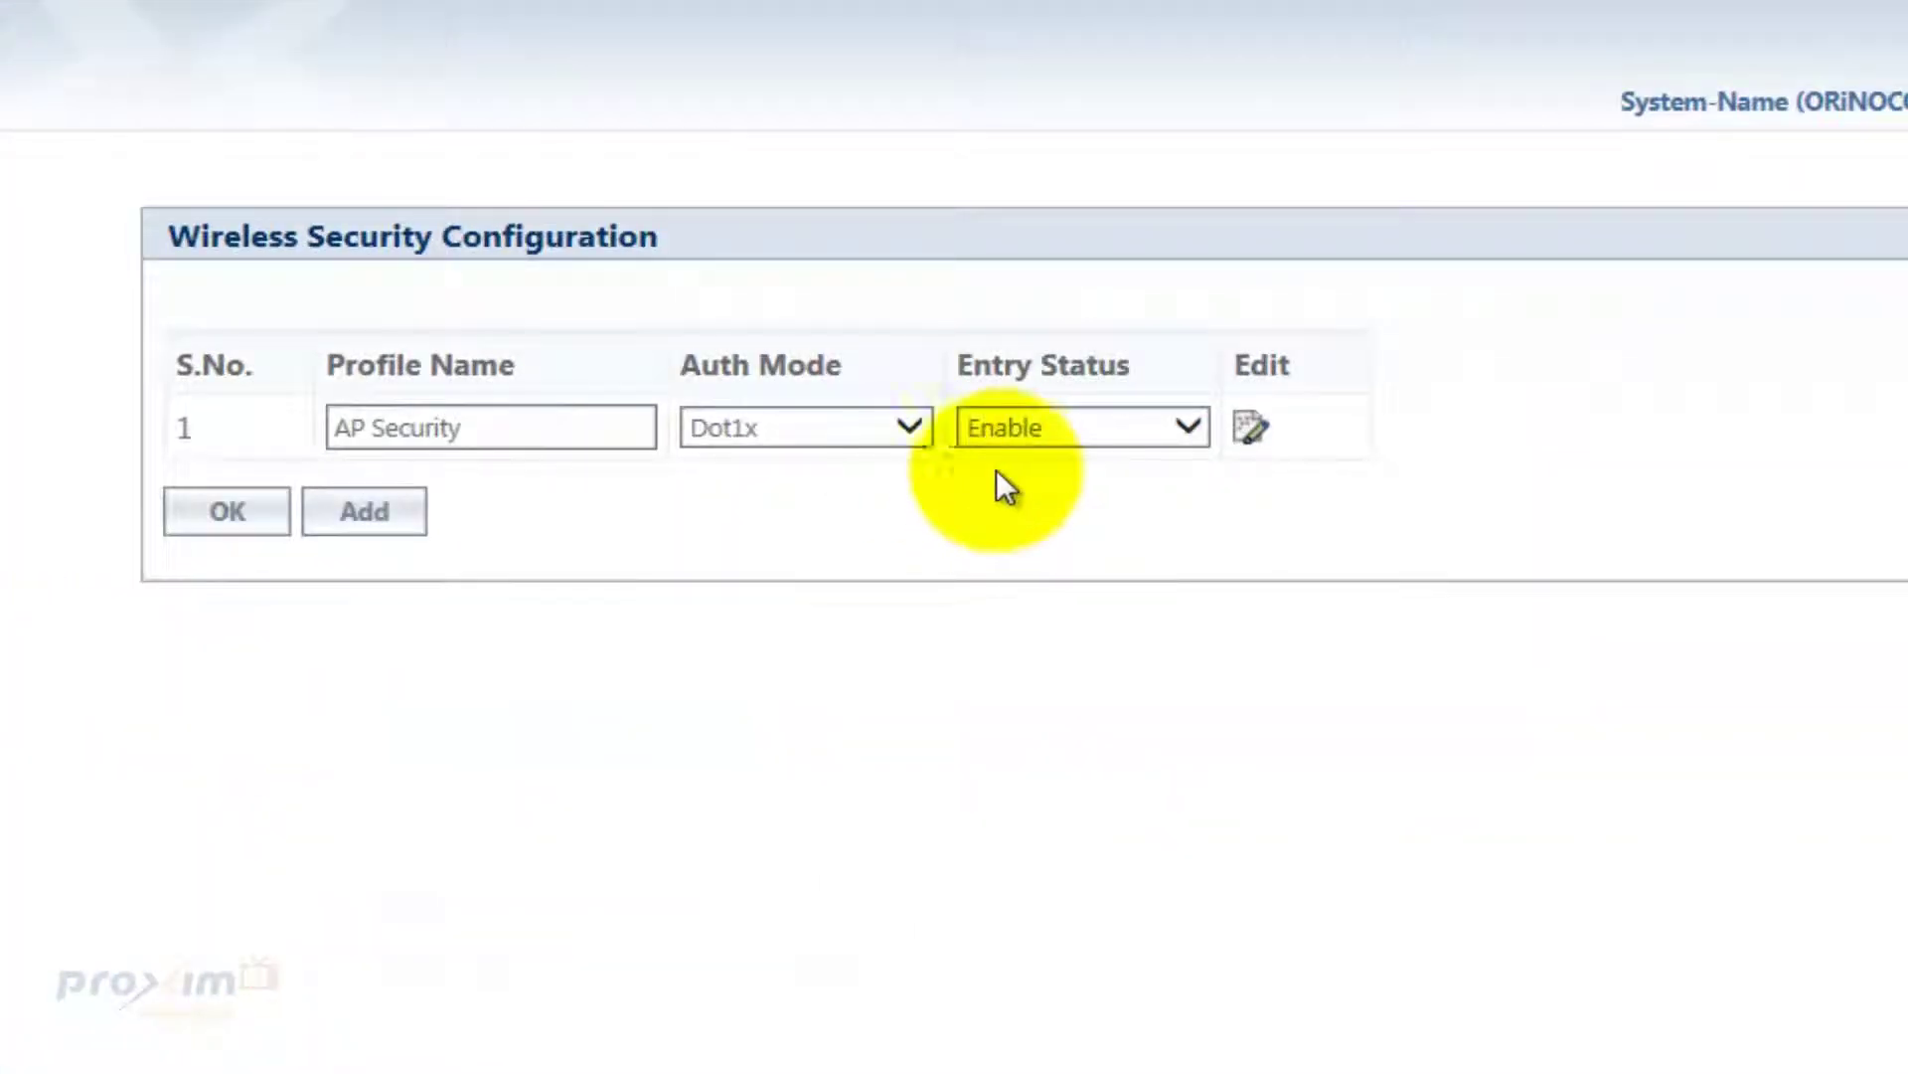
left_click(929, 428)
left_click(928, 427)
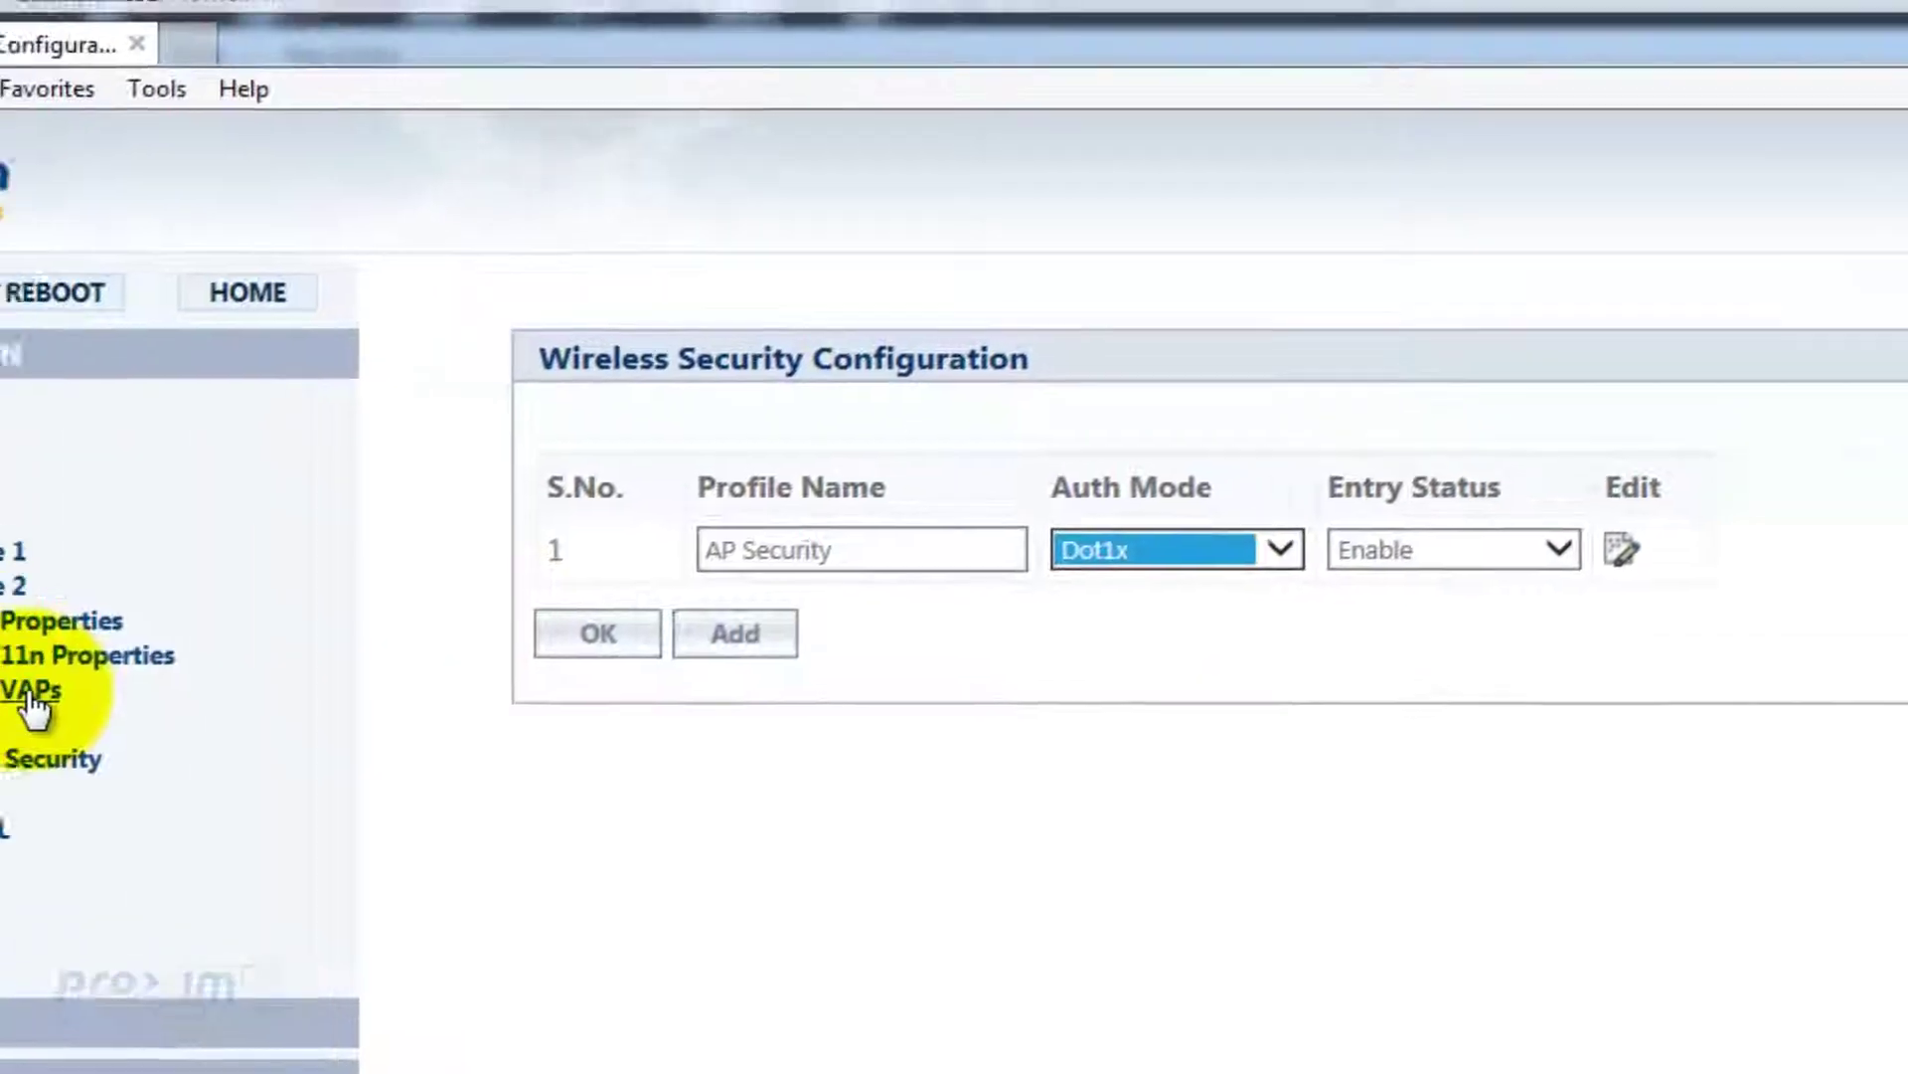
left_click(0, 580)
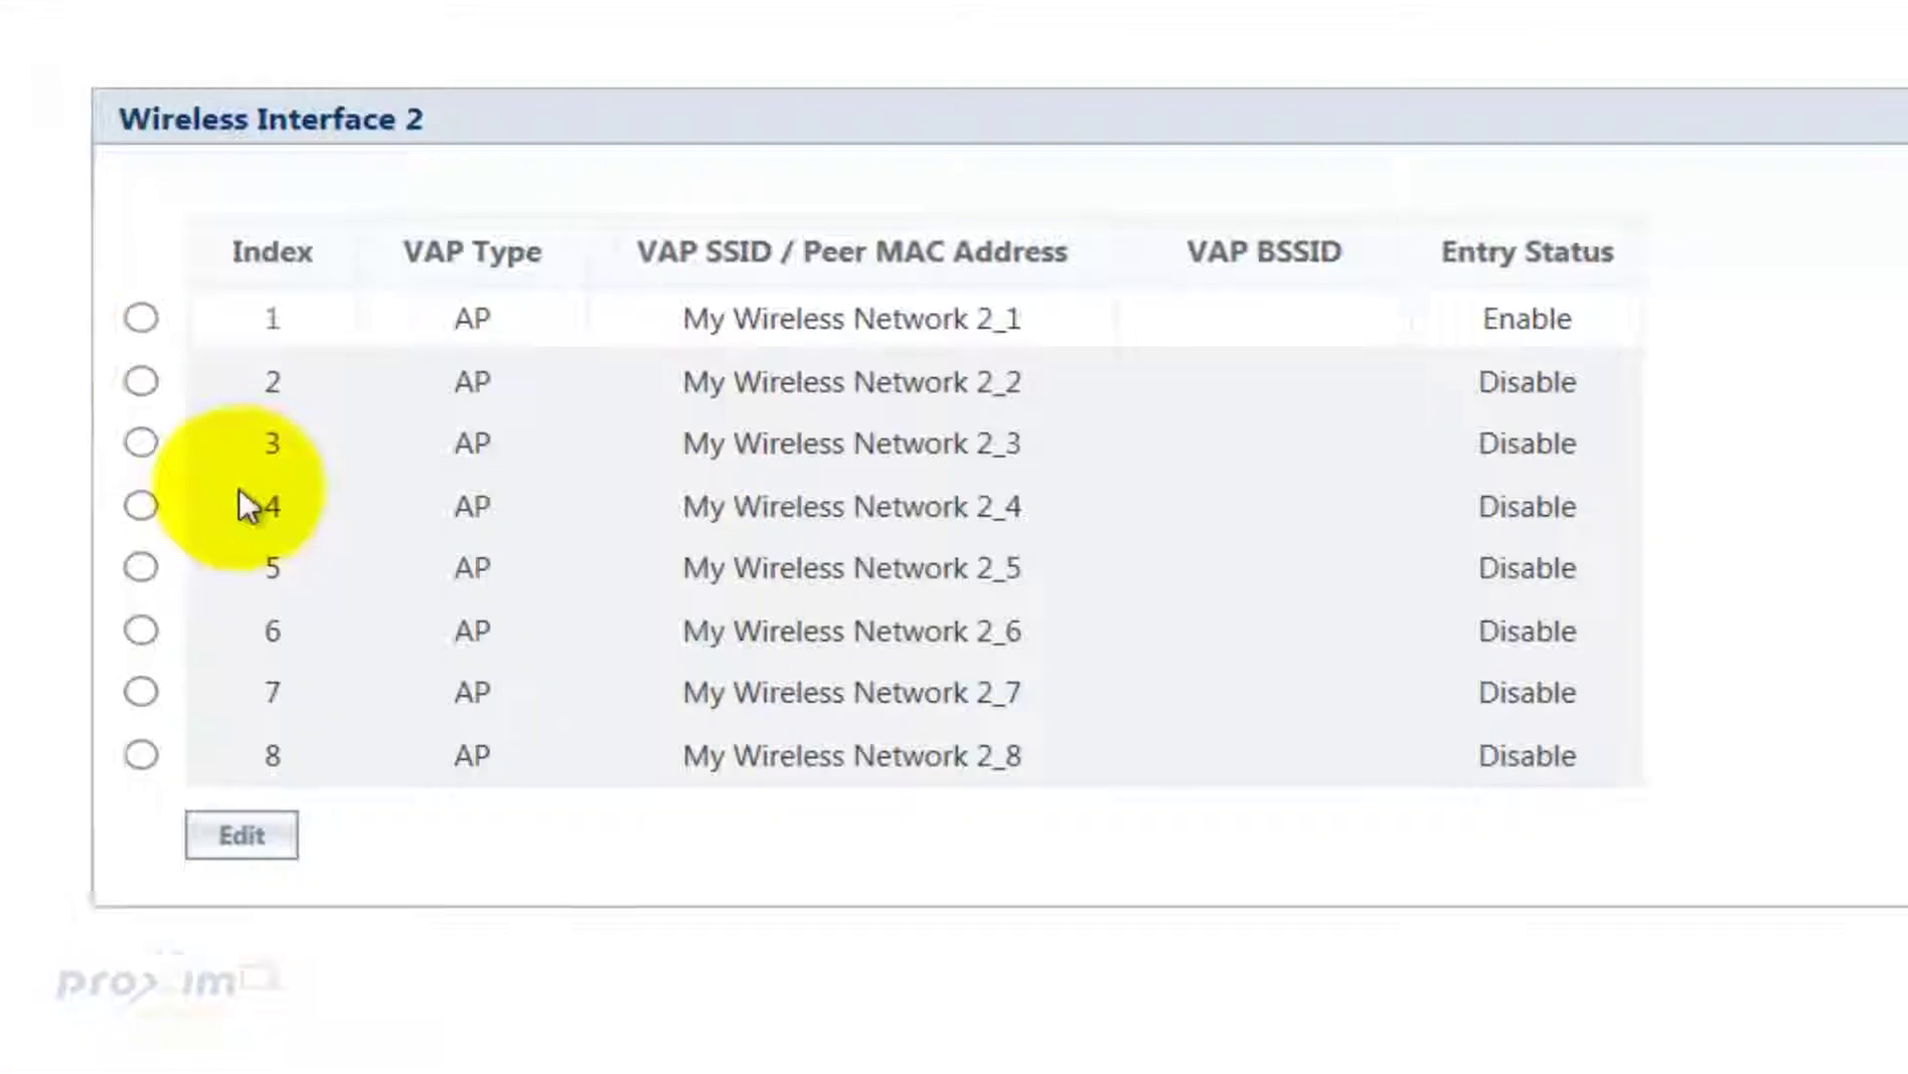
left_click(141, 318)
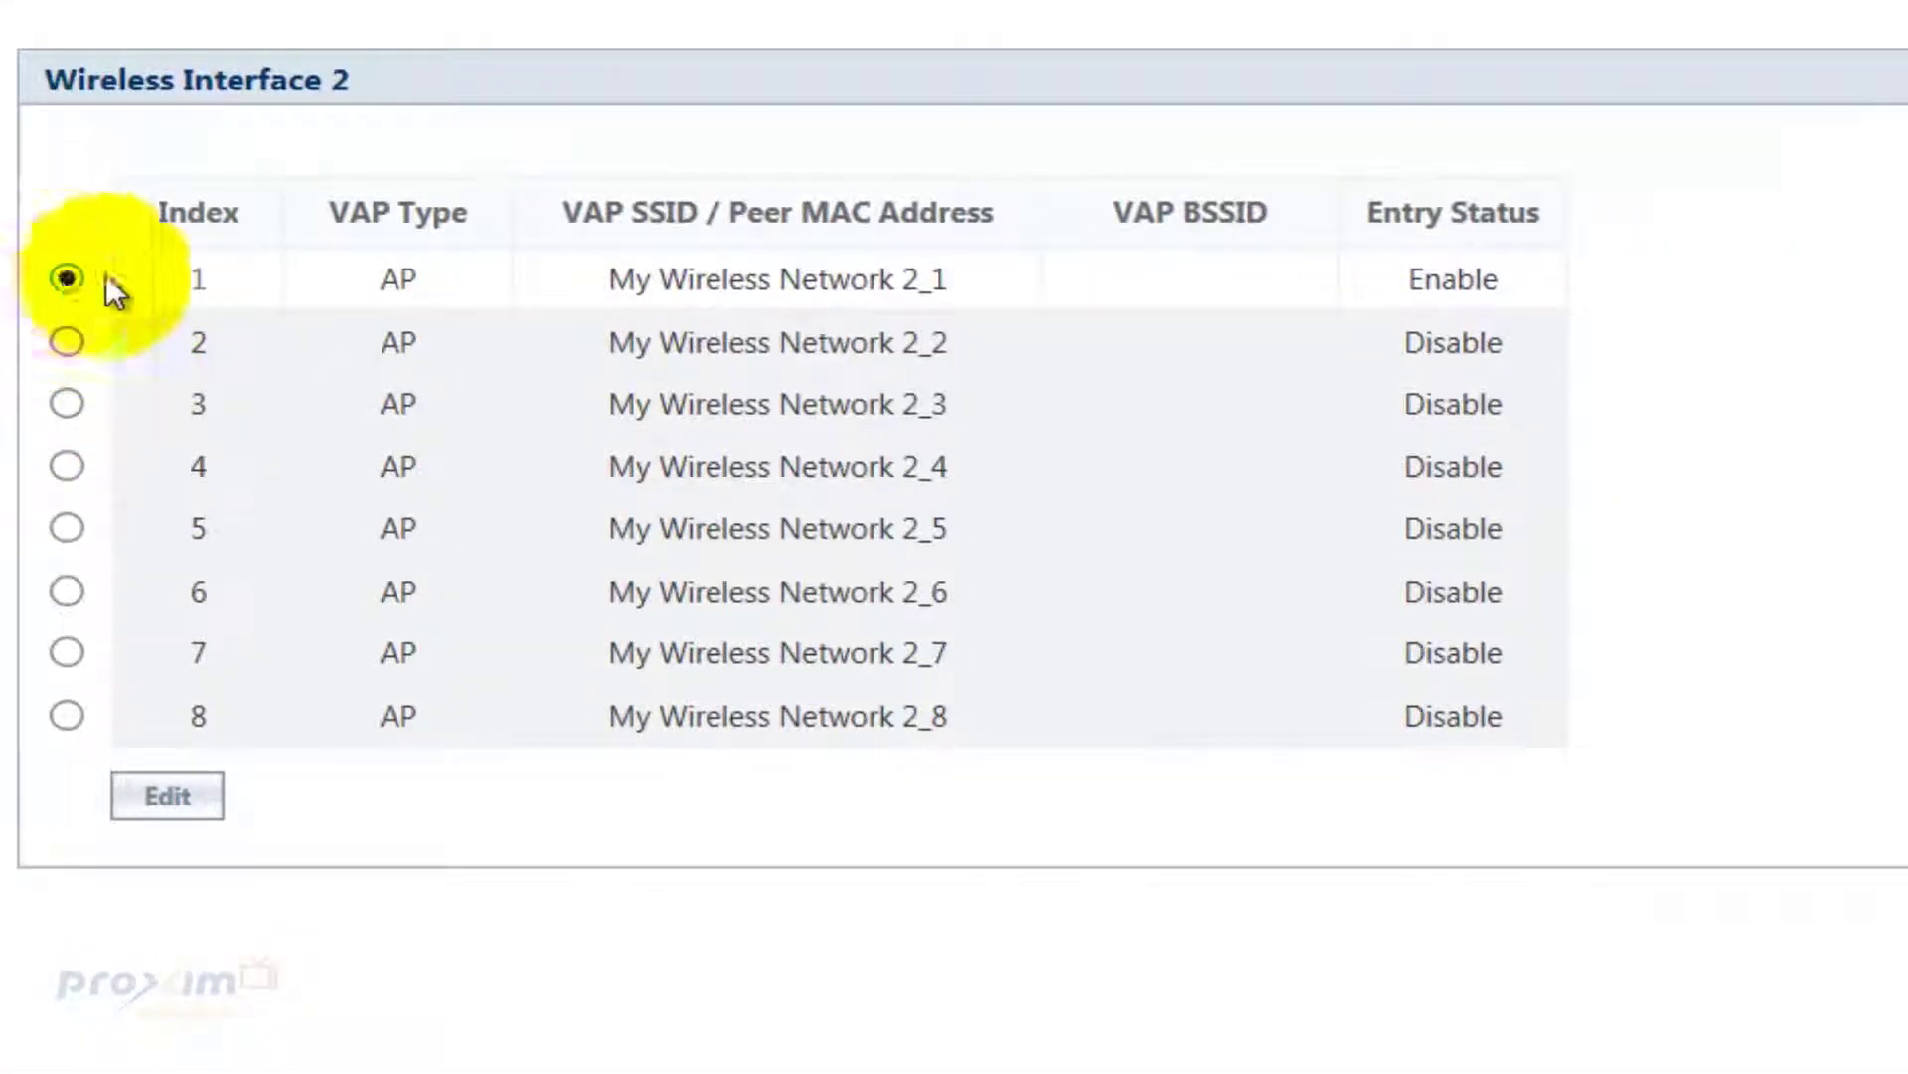
left_click(165, 808)
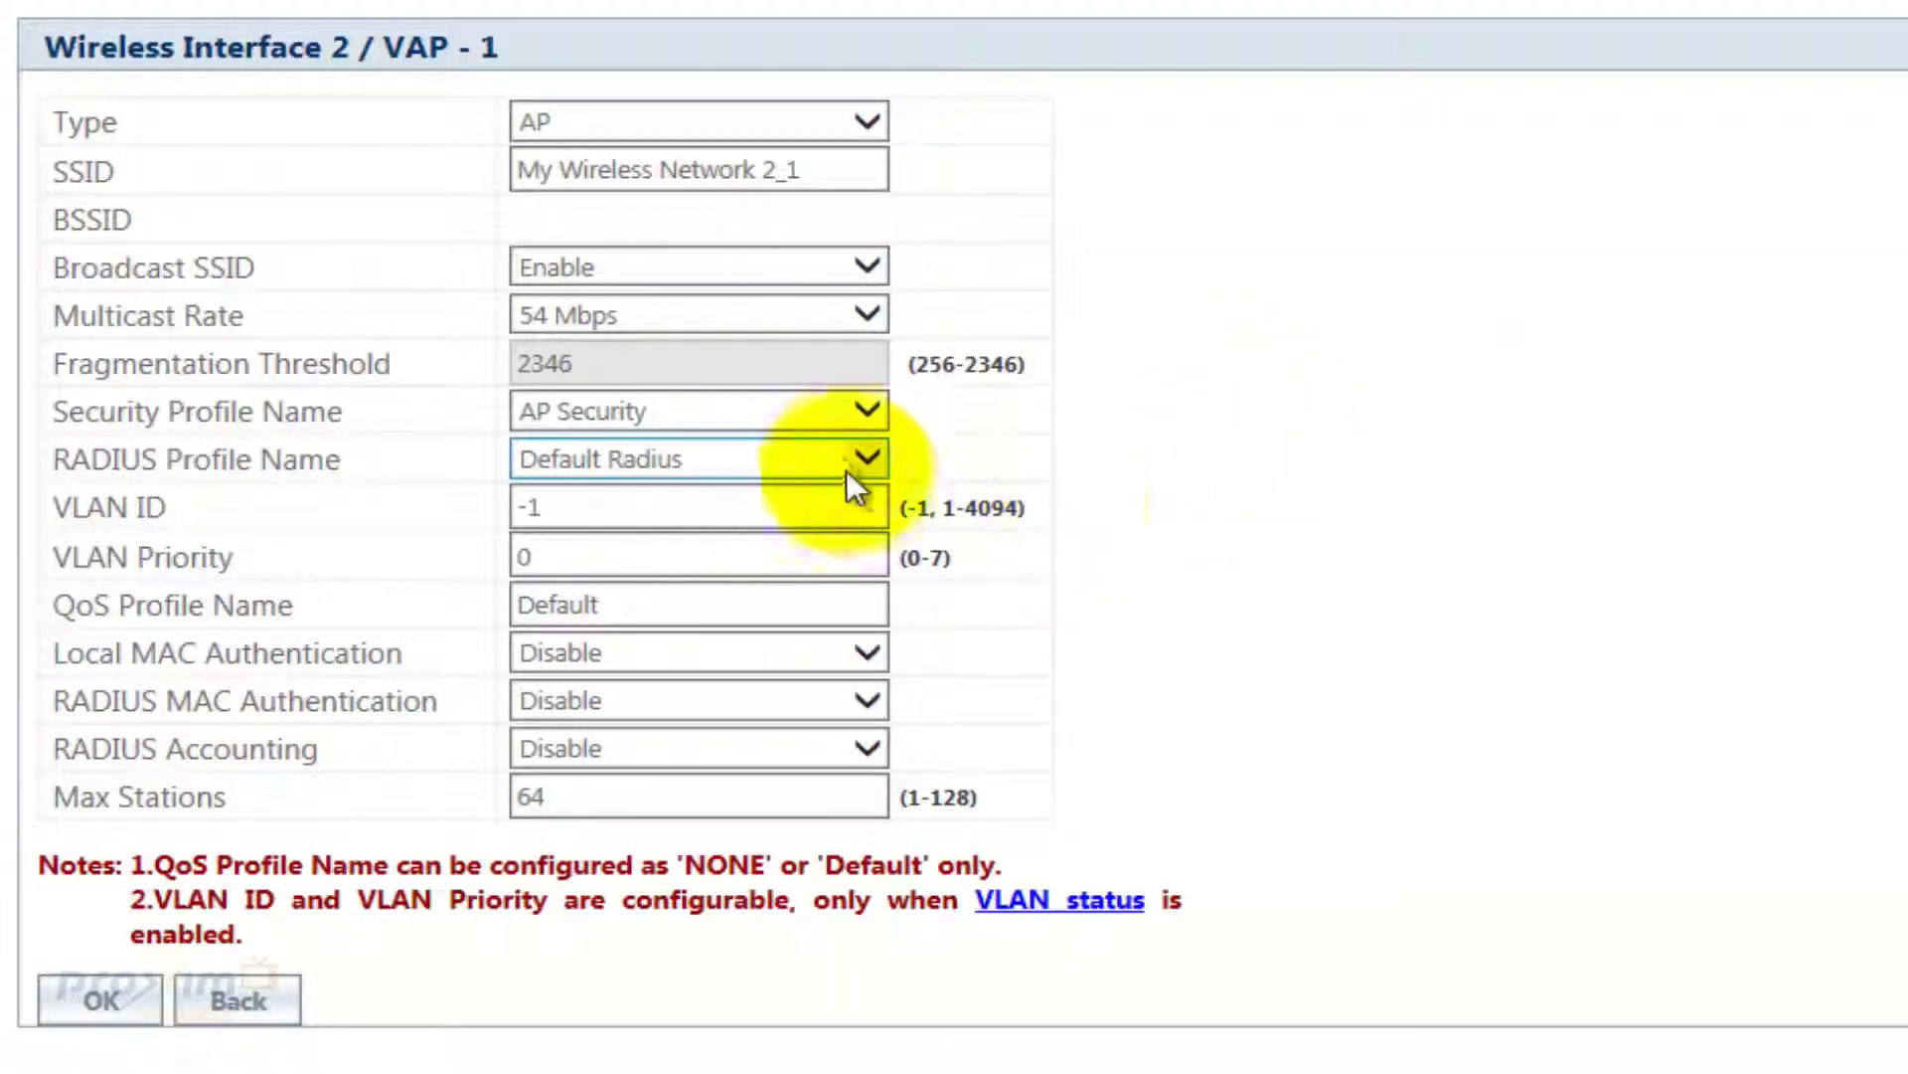
left_click(856, 413)
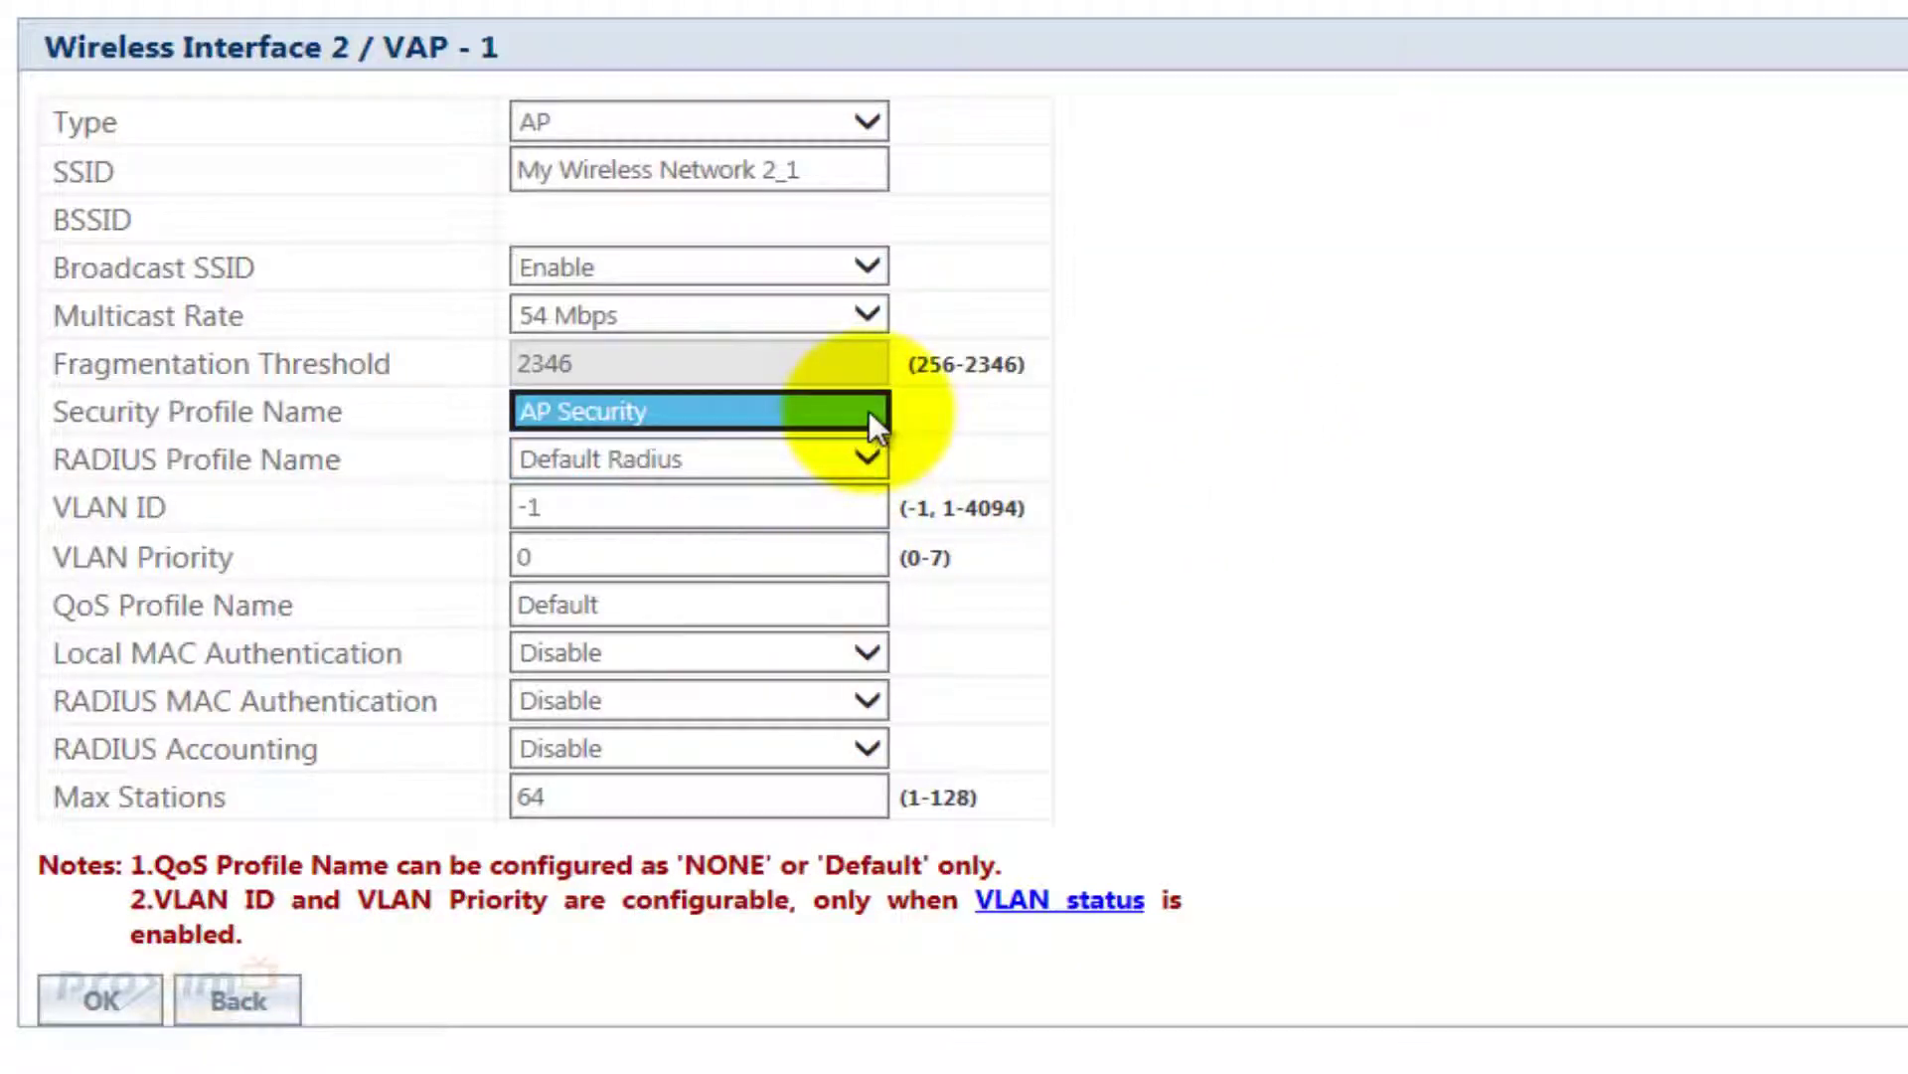
left_click(236, 409)
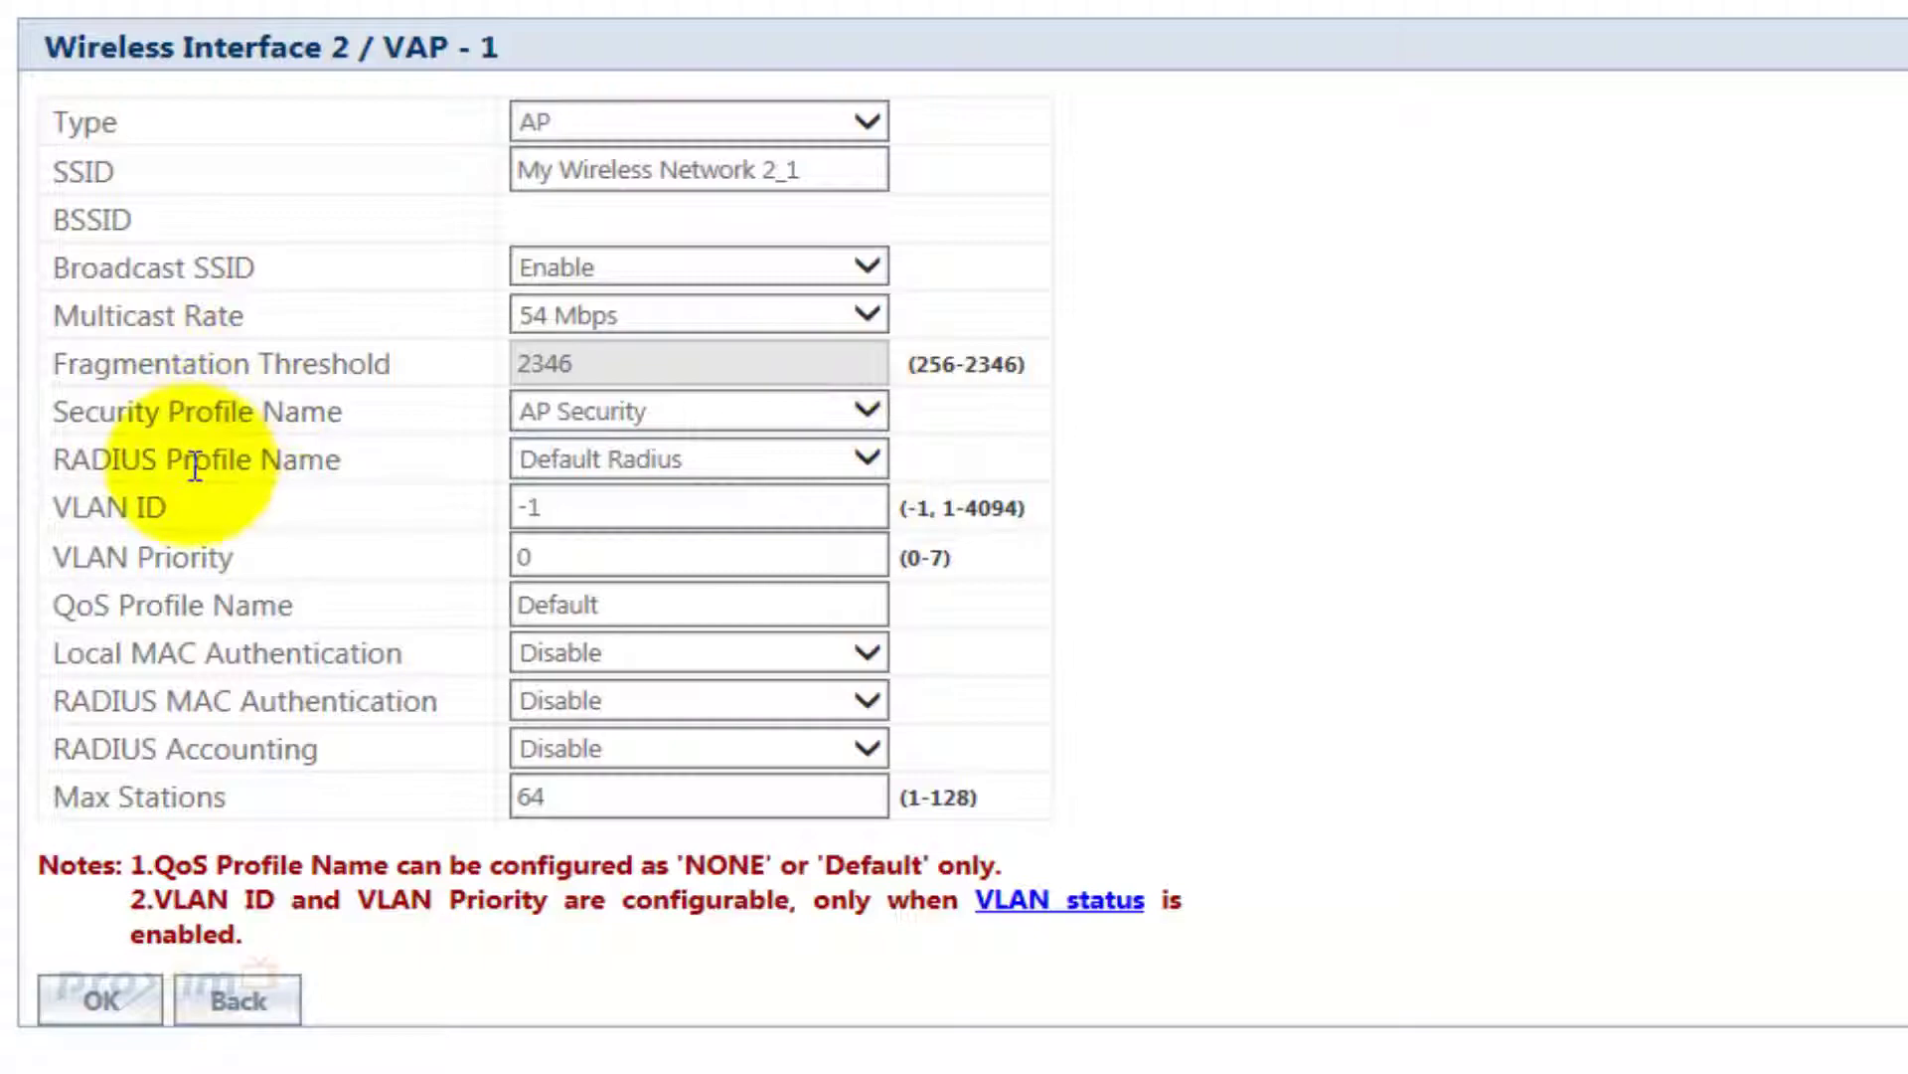
mouse_move(85, 477)
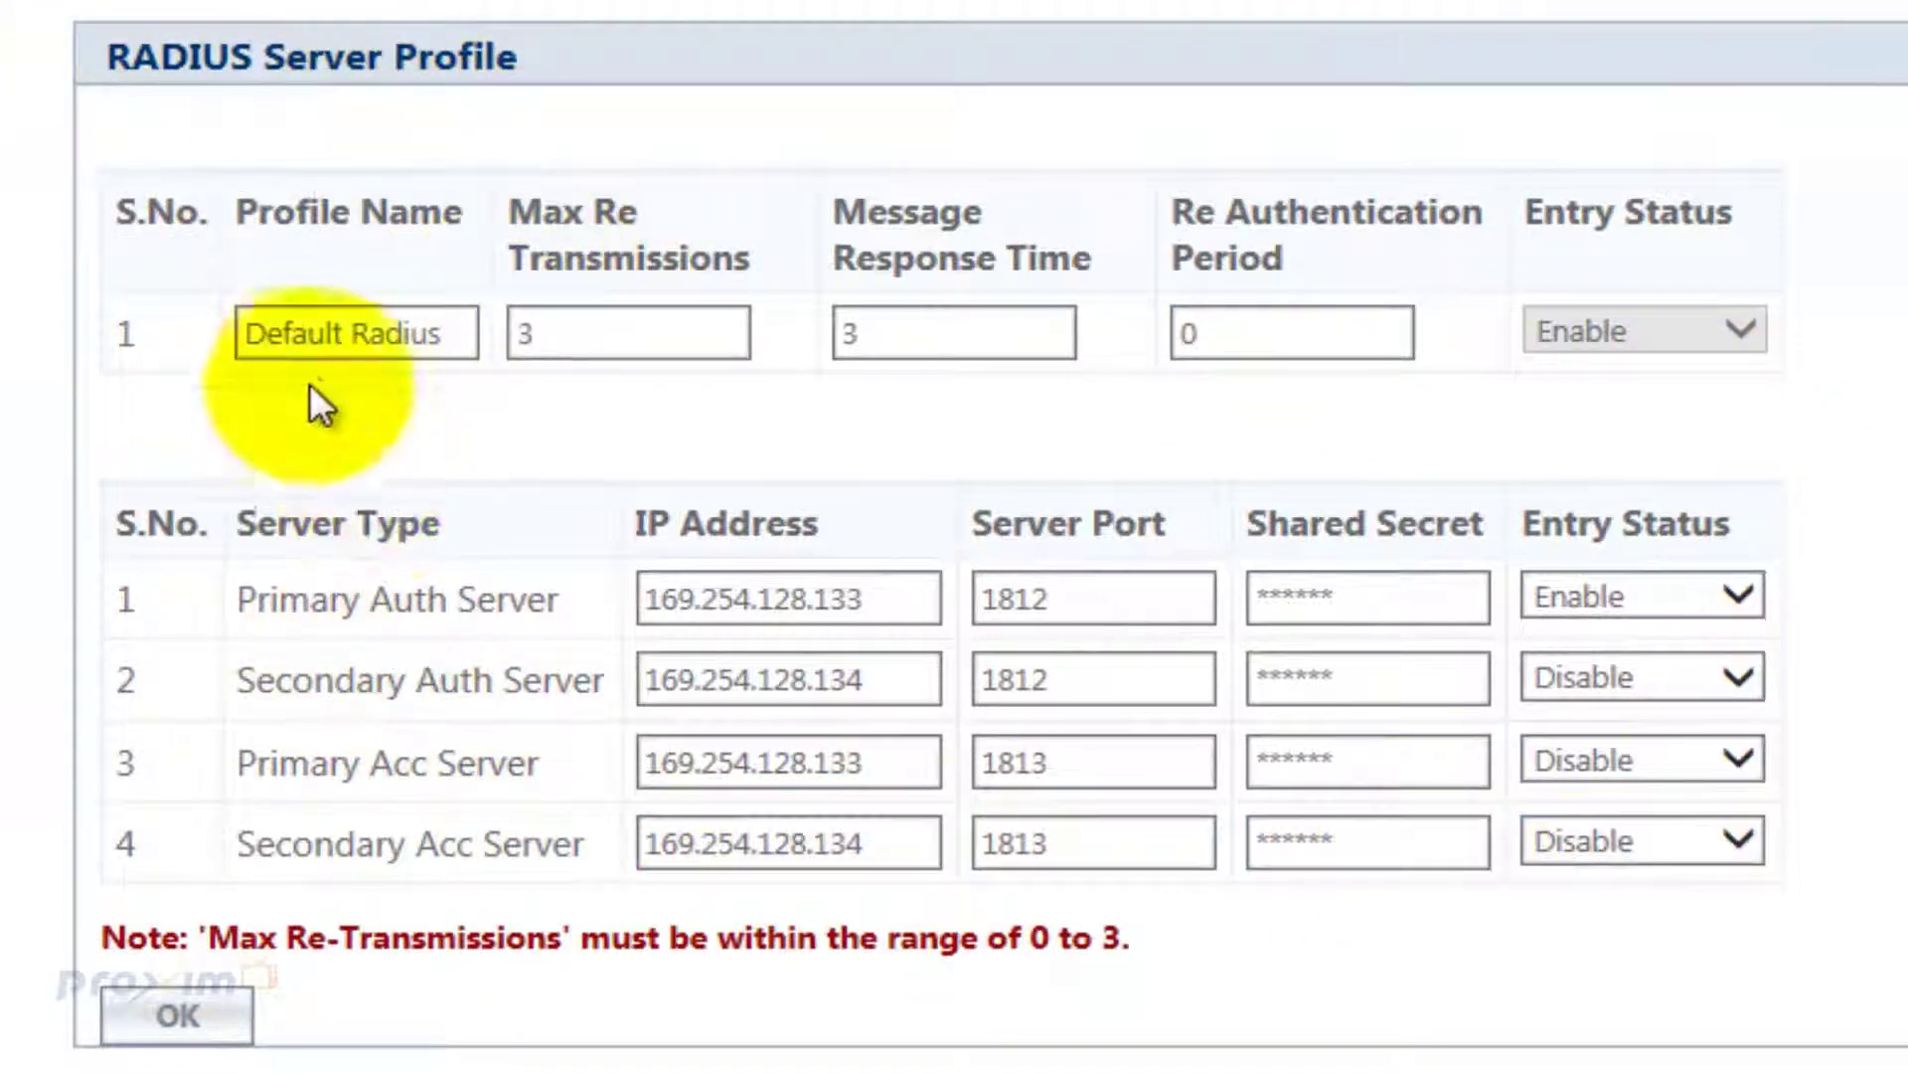
left_click(307, 332)
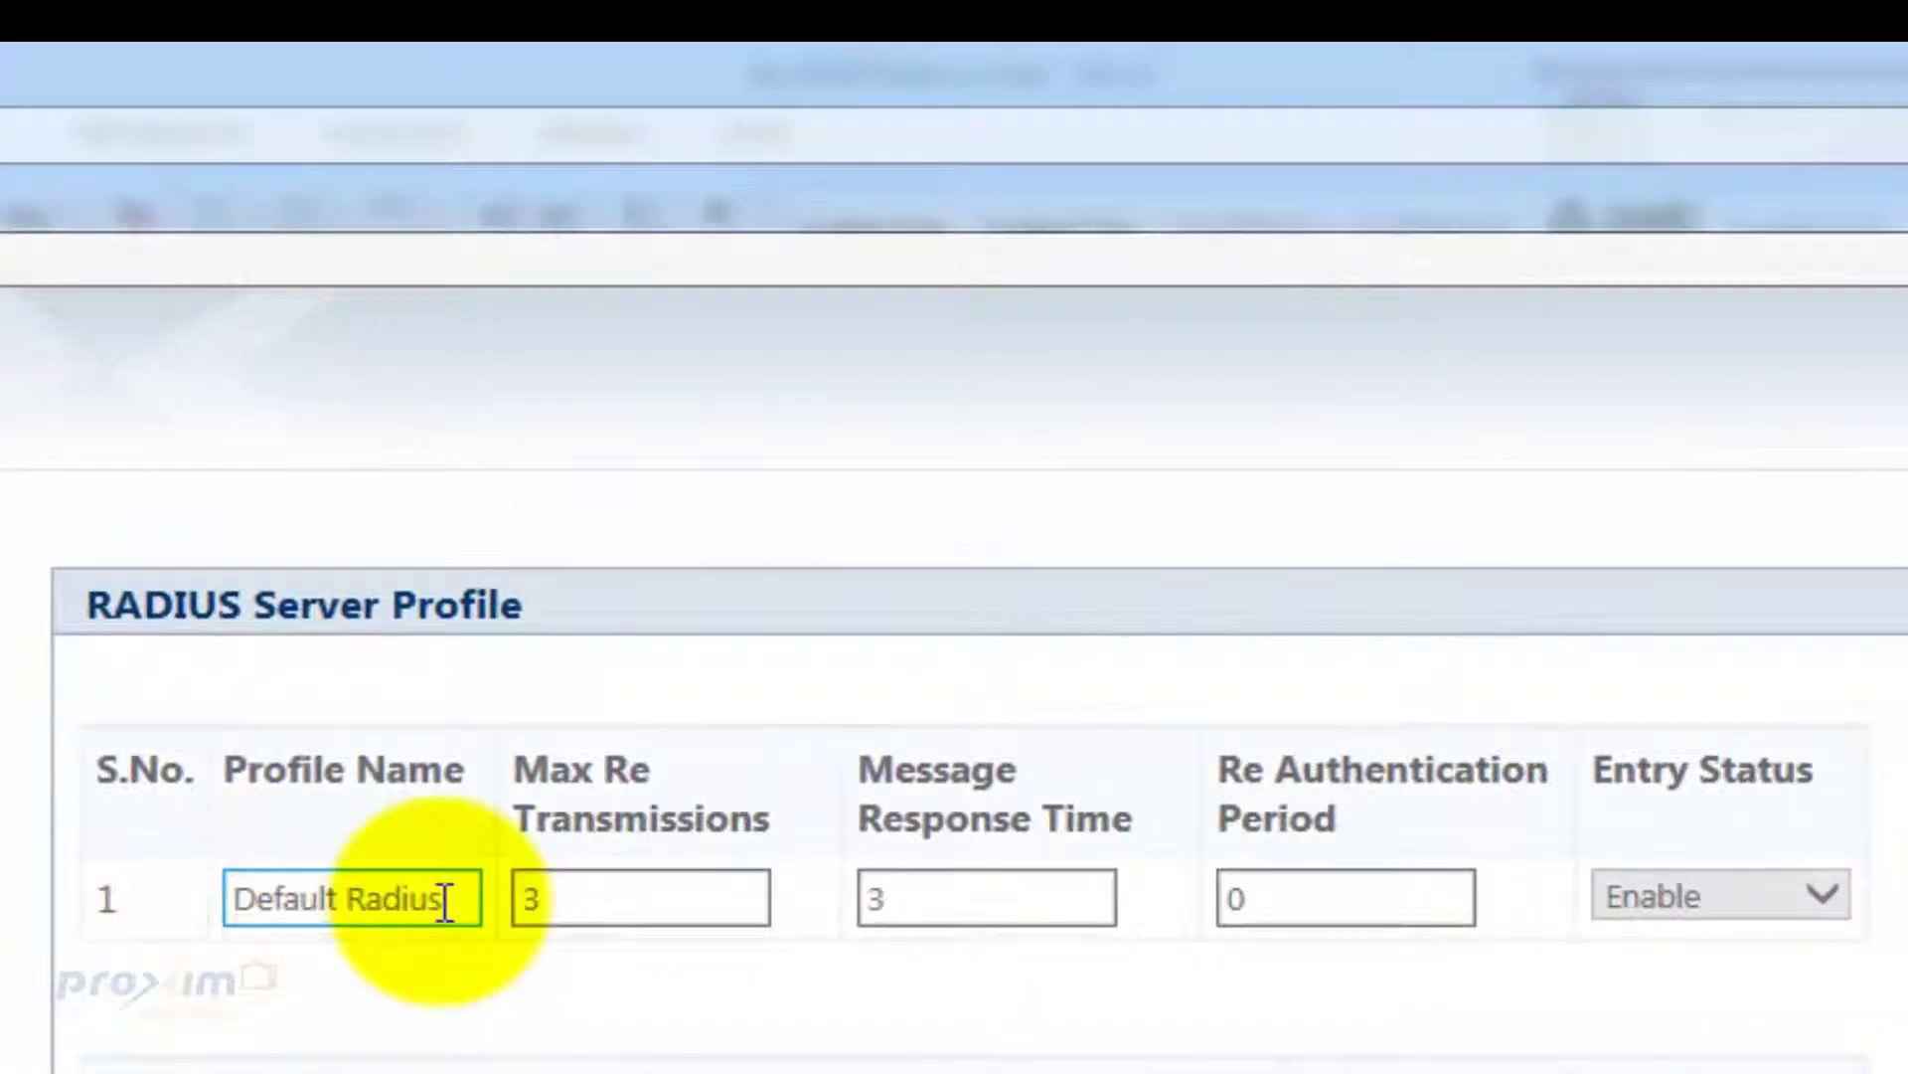
left_click_drag(447, 902, 217, 915)
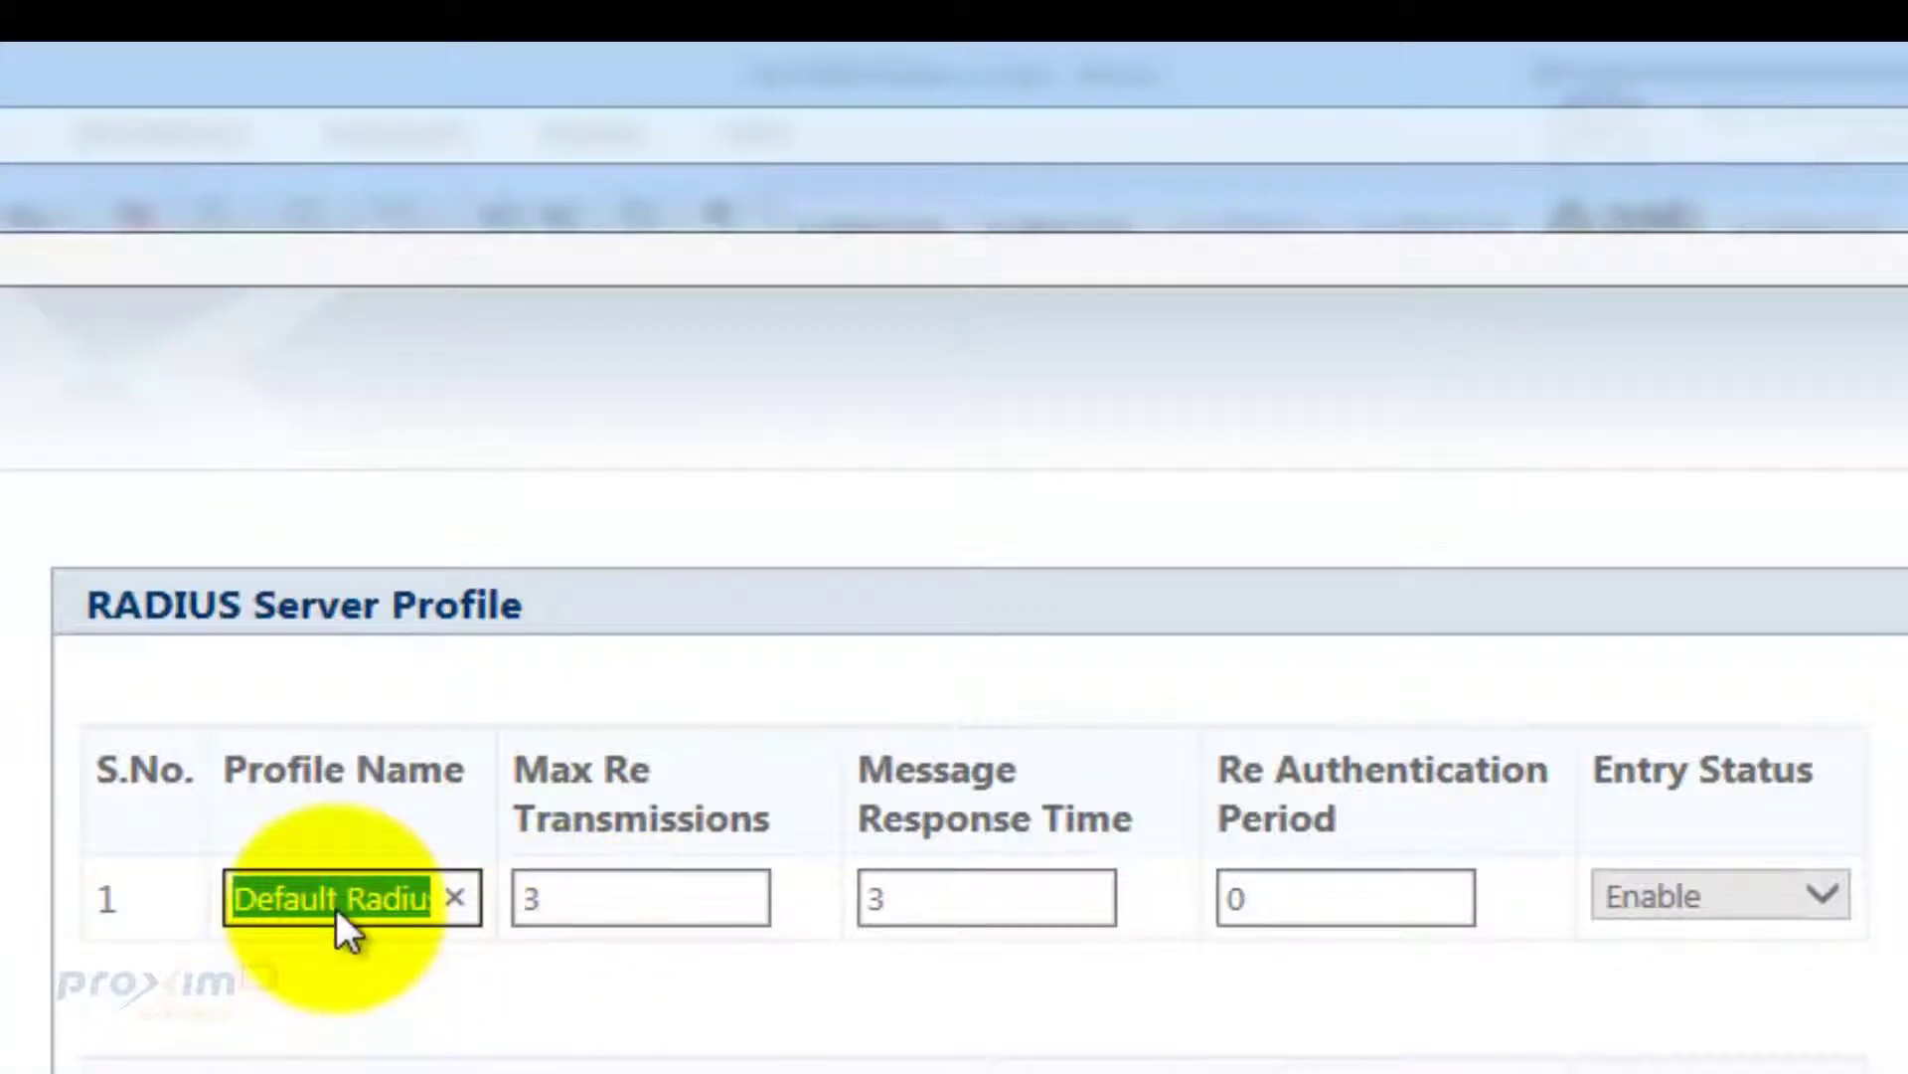
left_click(611, 895)
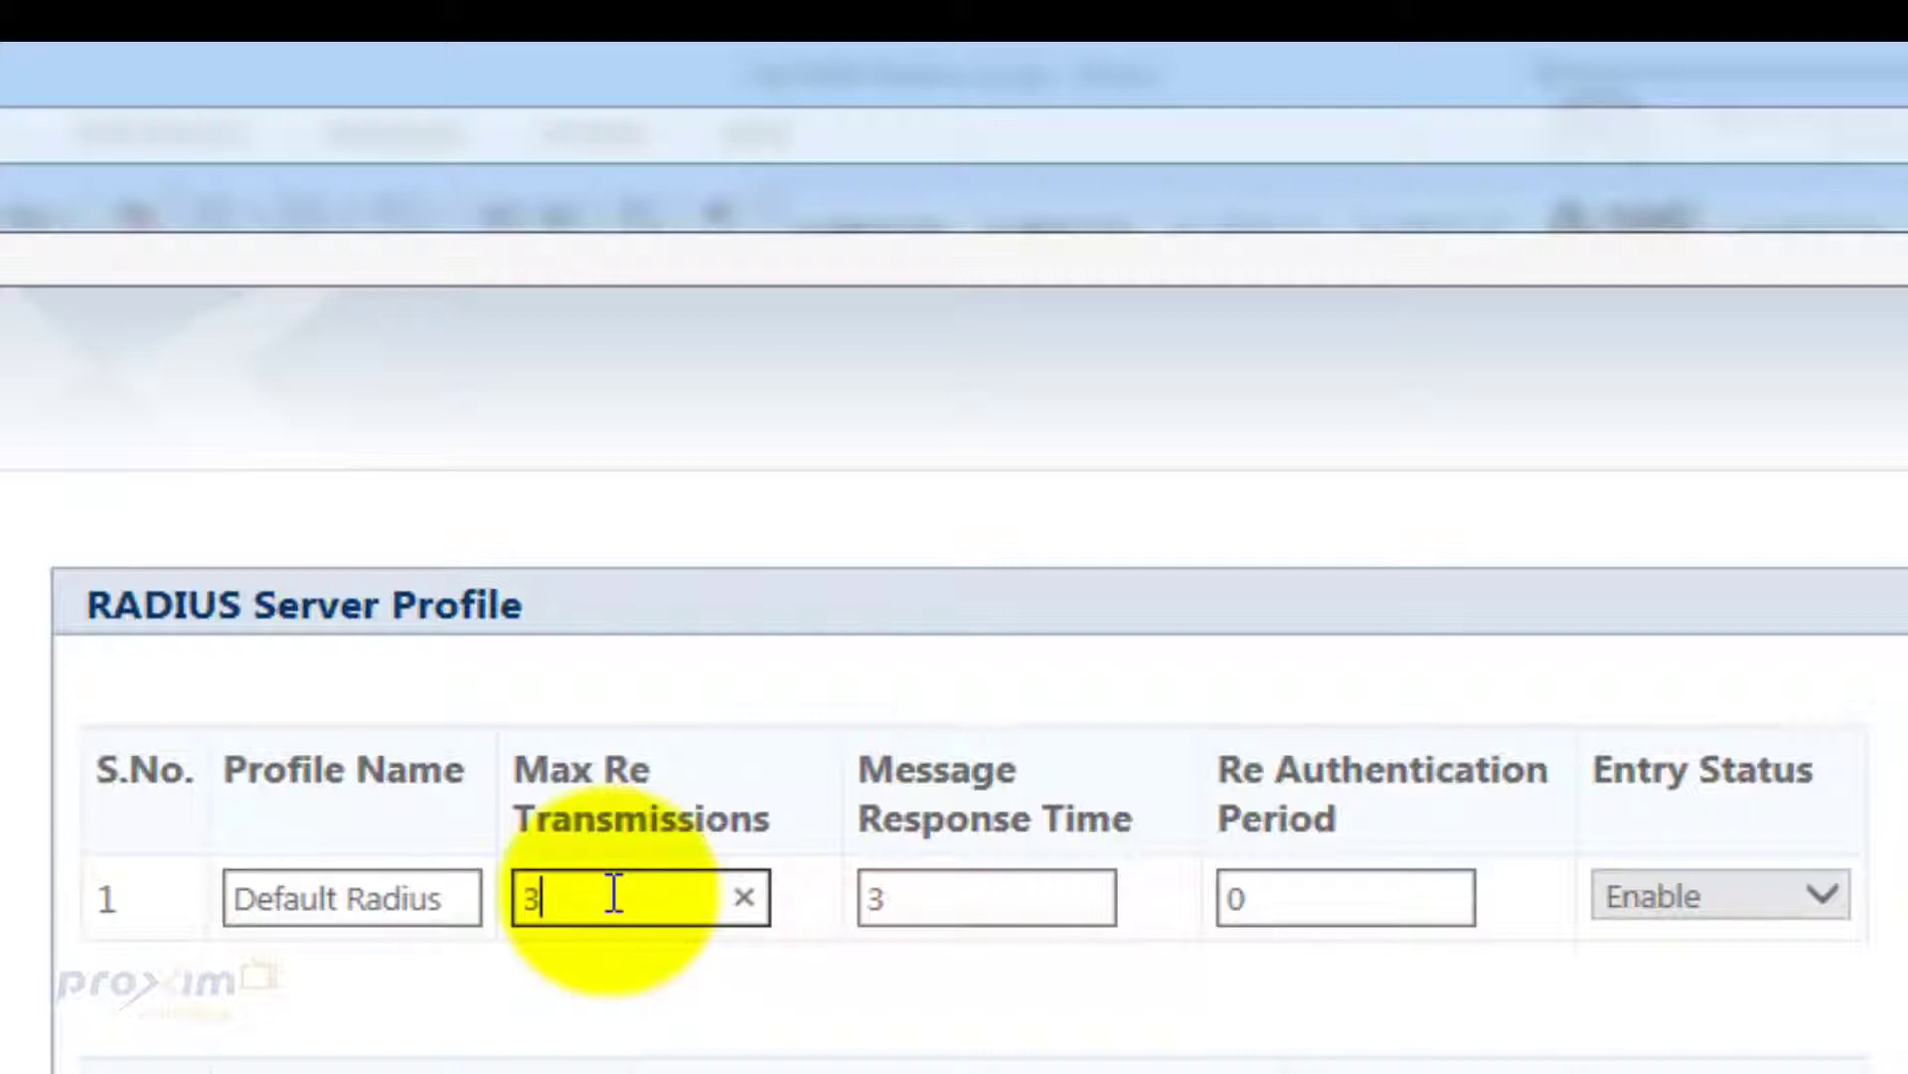
left_click(988, 896)
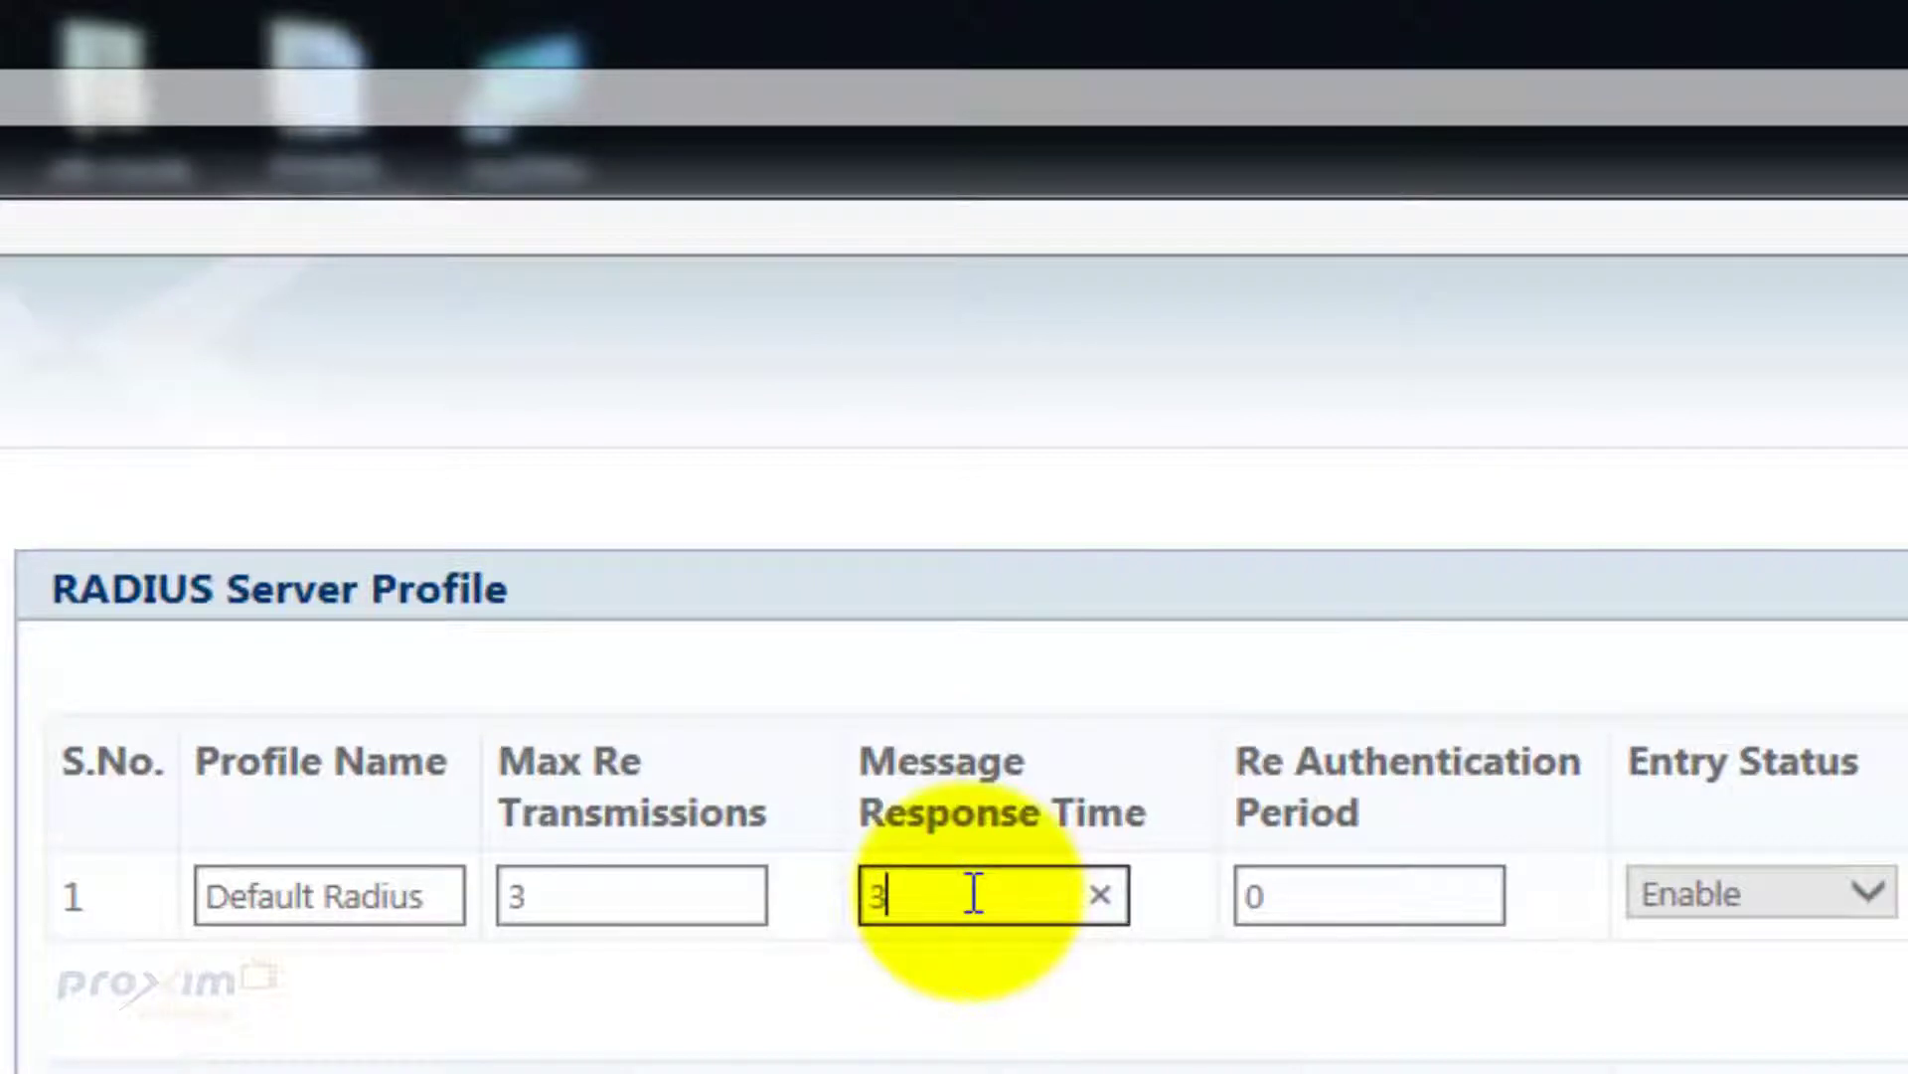
left_click_drag(895, 907, 1161, 898)
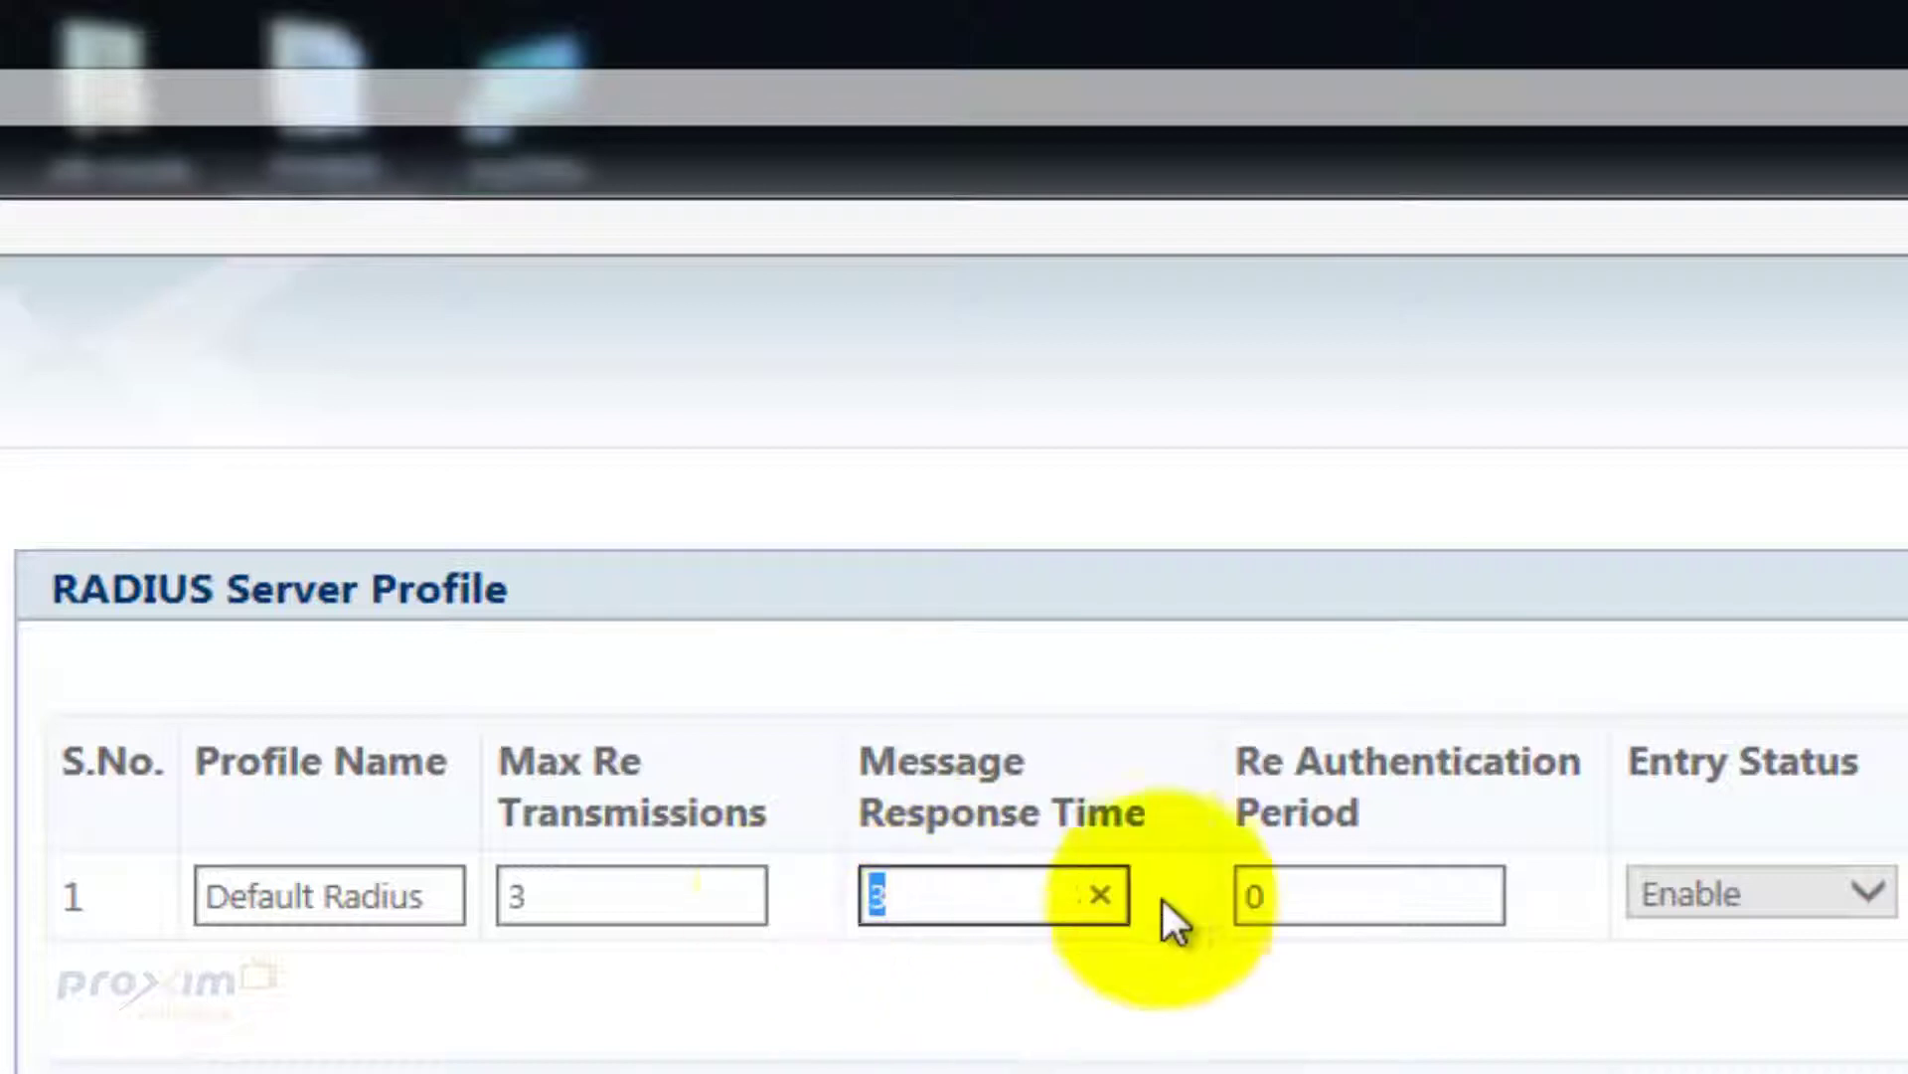
left_click(1479, 892)
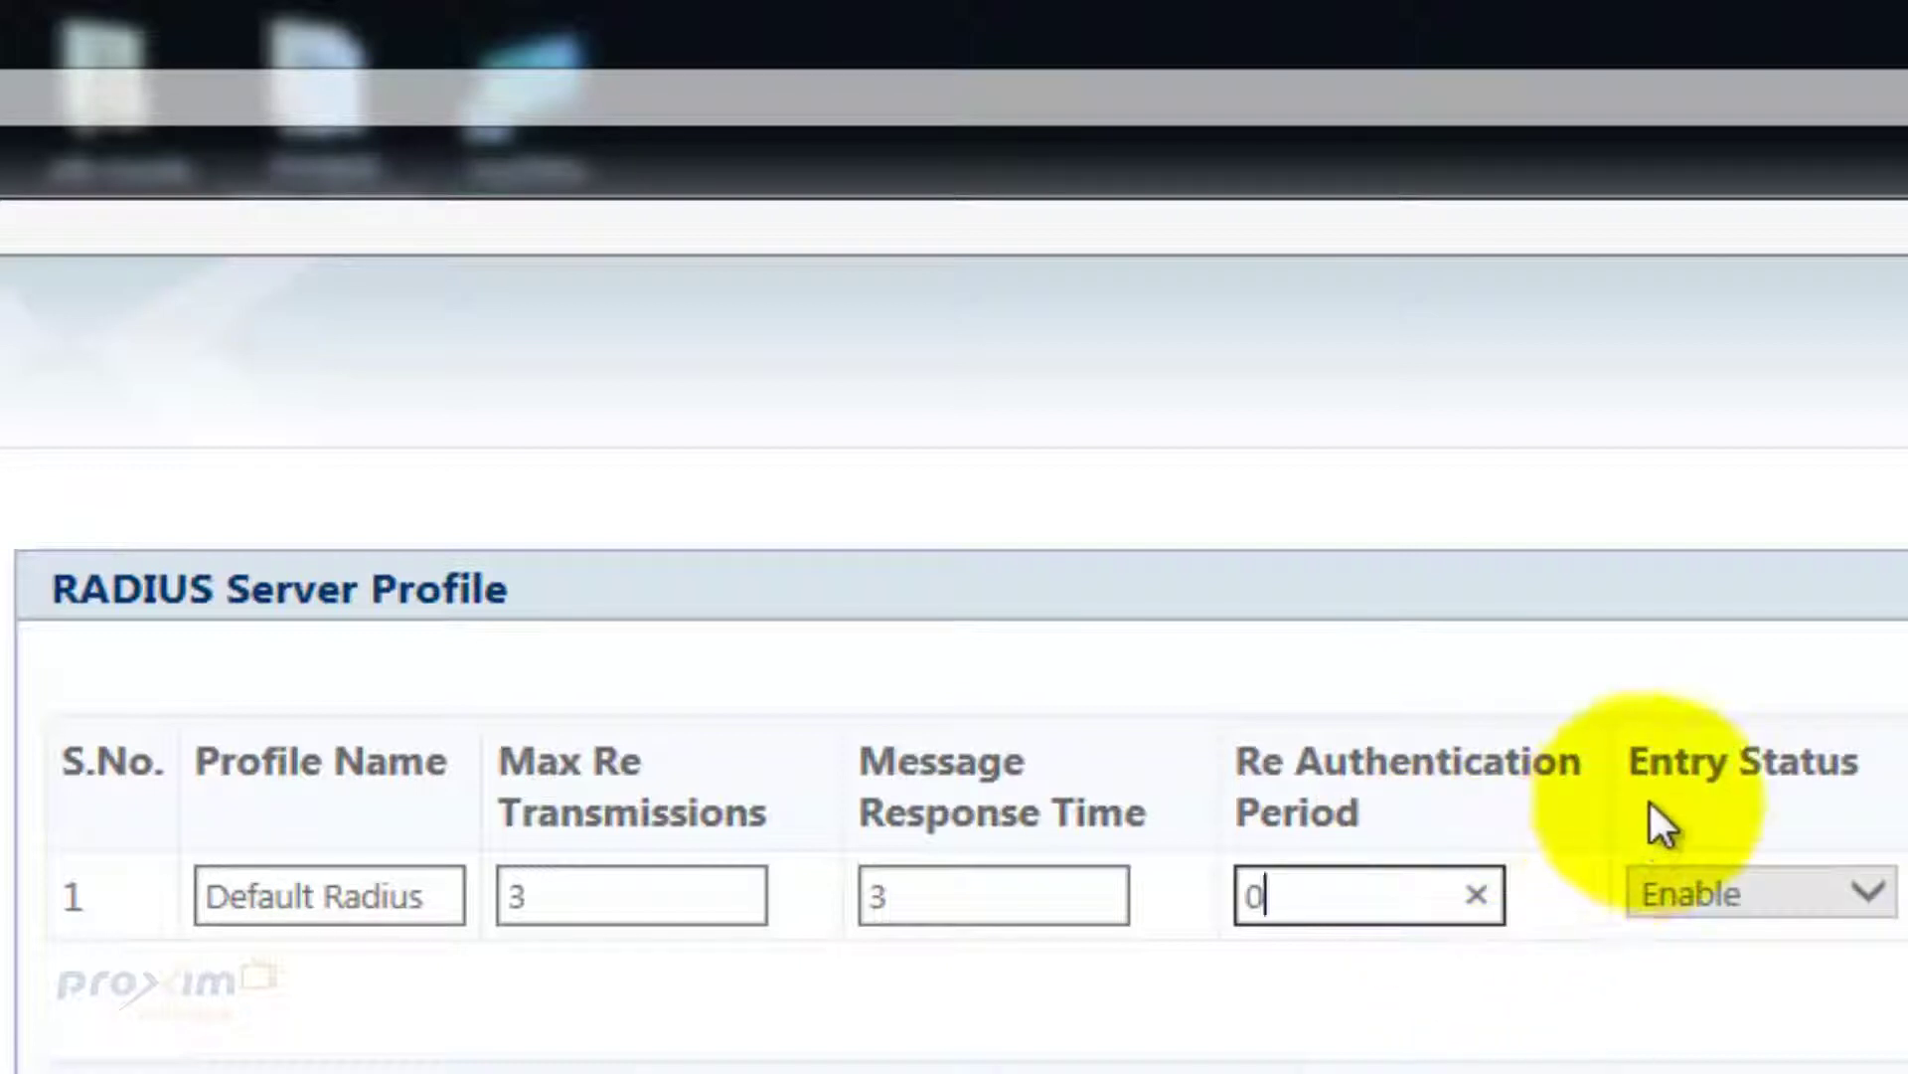
left_click(1864, 899)
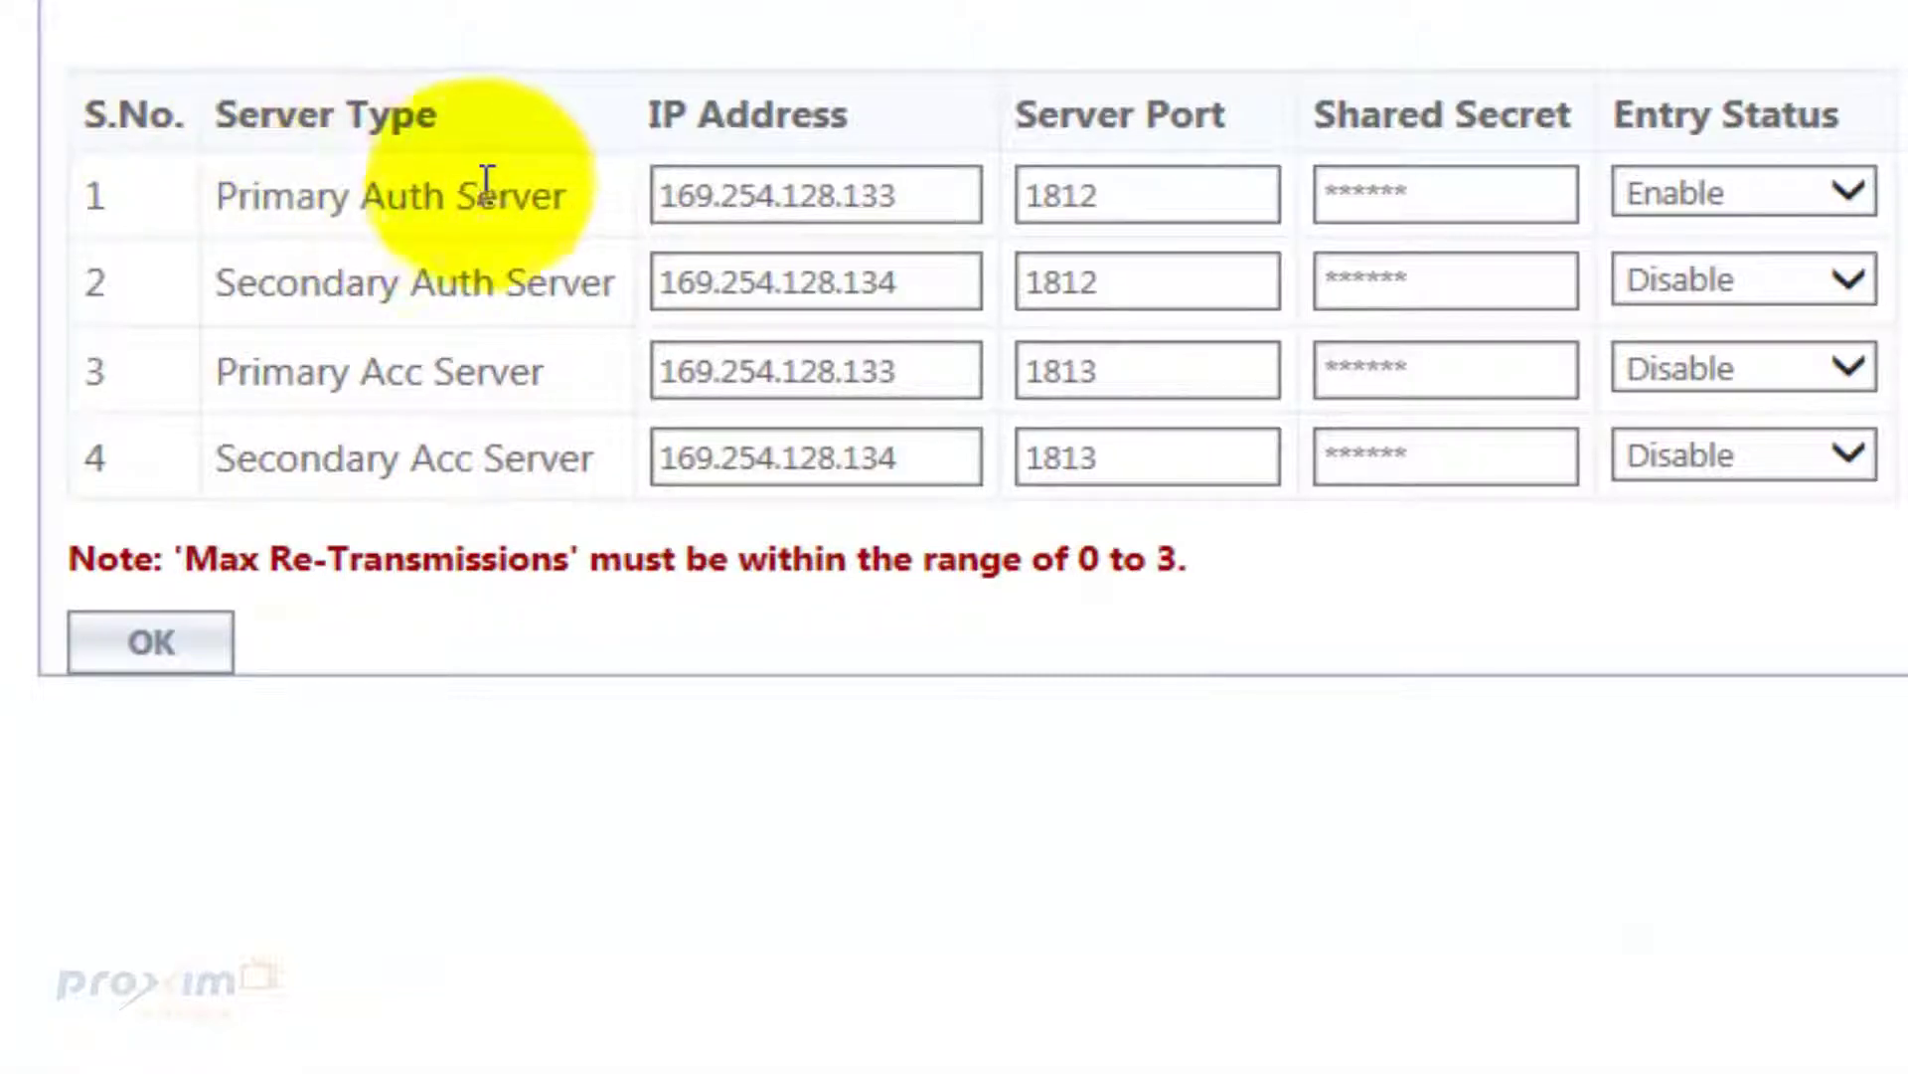
Review the primary authentication server's IP, port 1812 and shared secret, keeping it enabled.
left_click(911, 192)
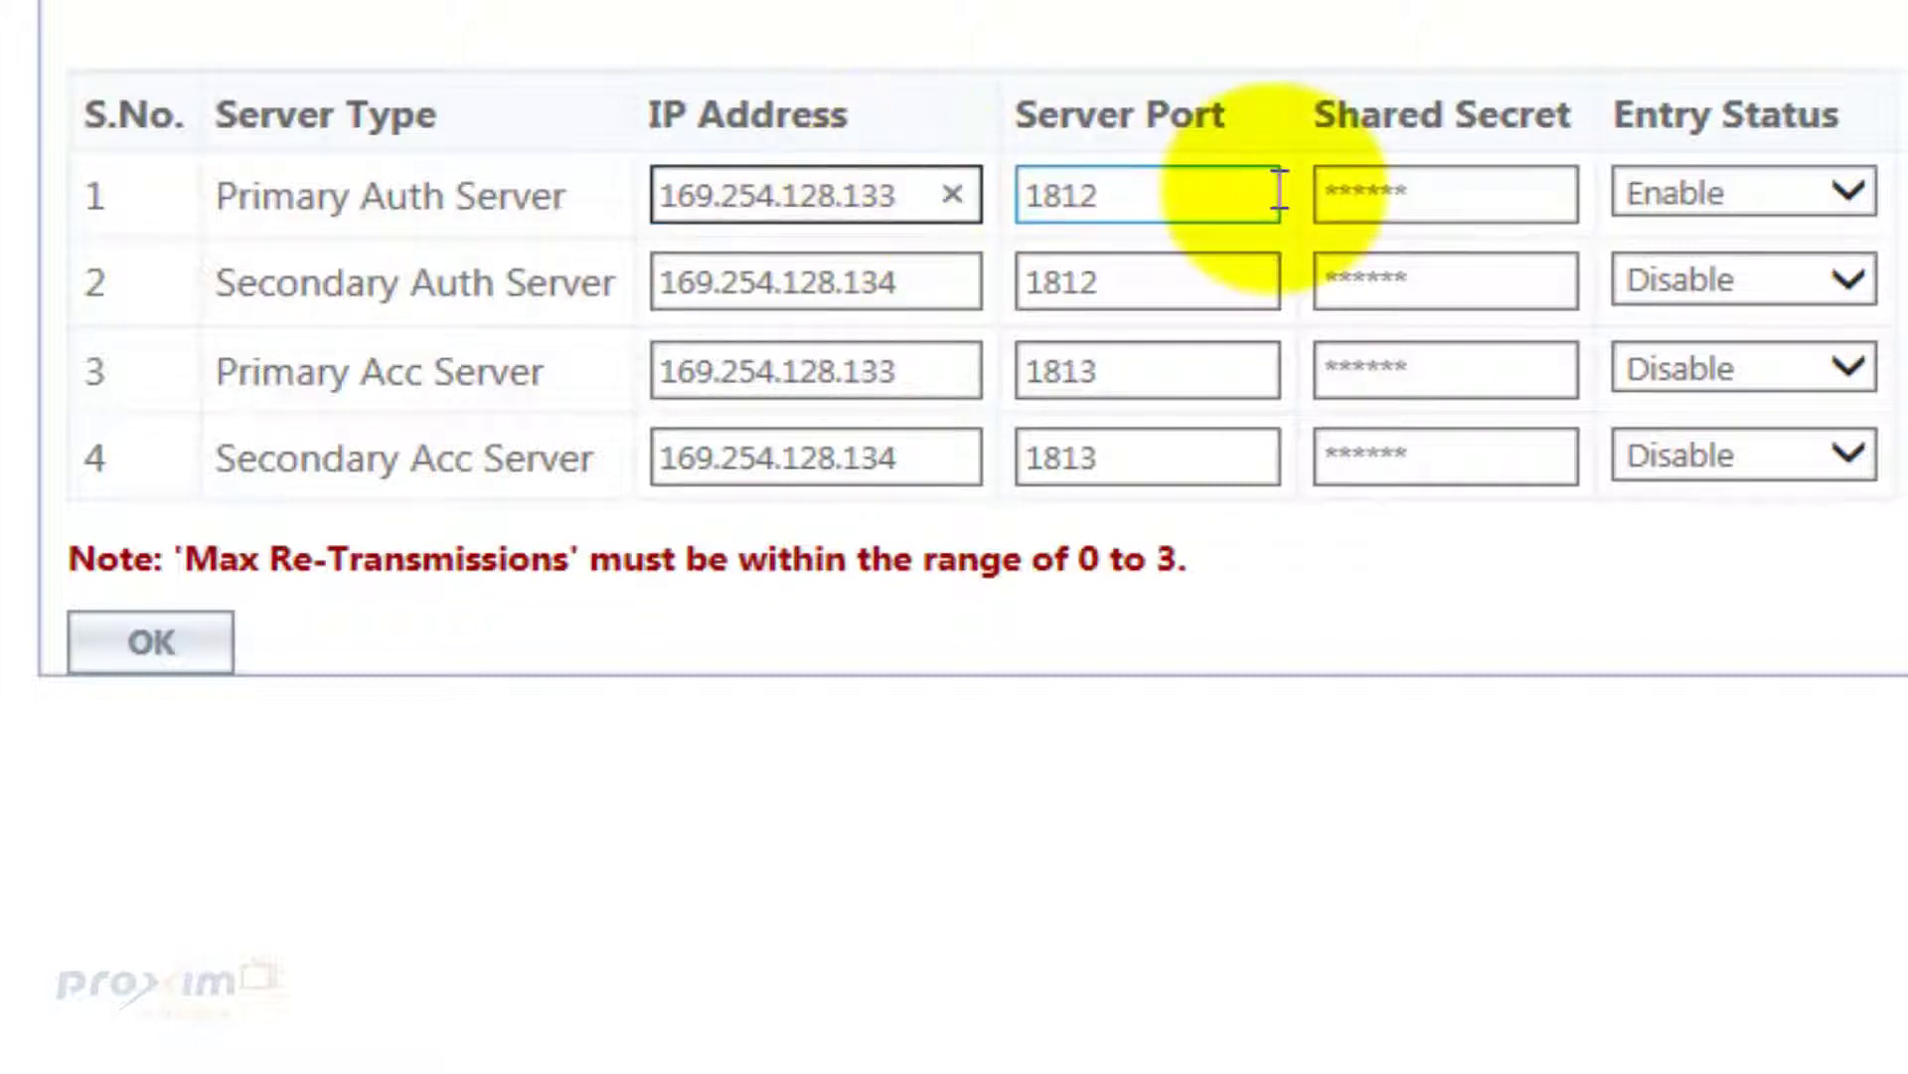
left_click(1233, 192)
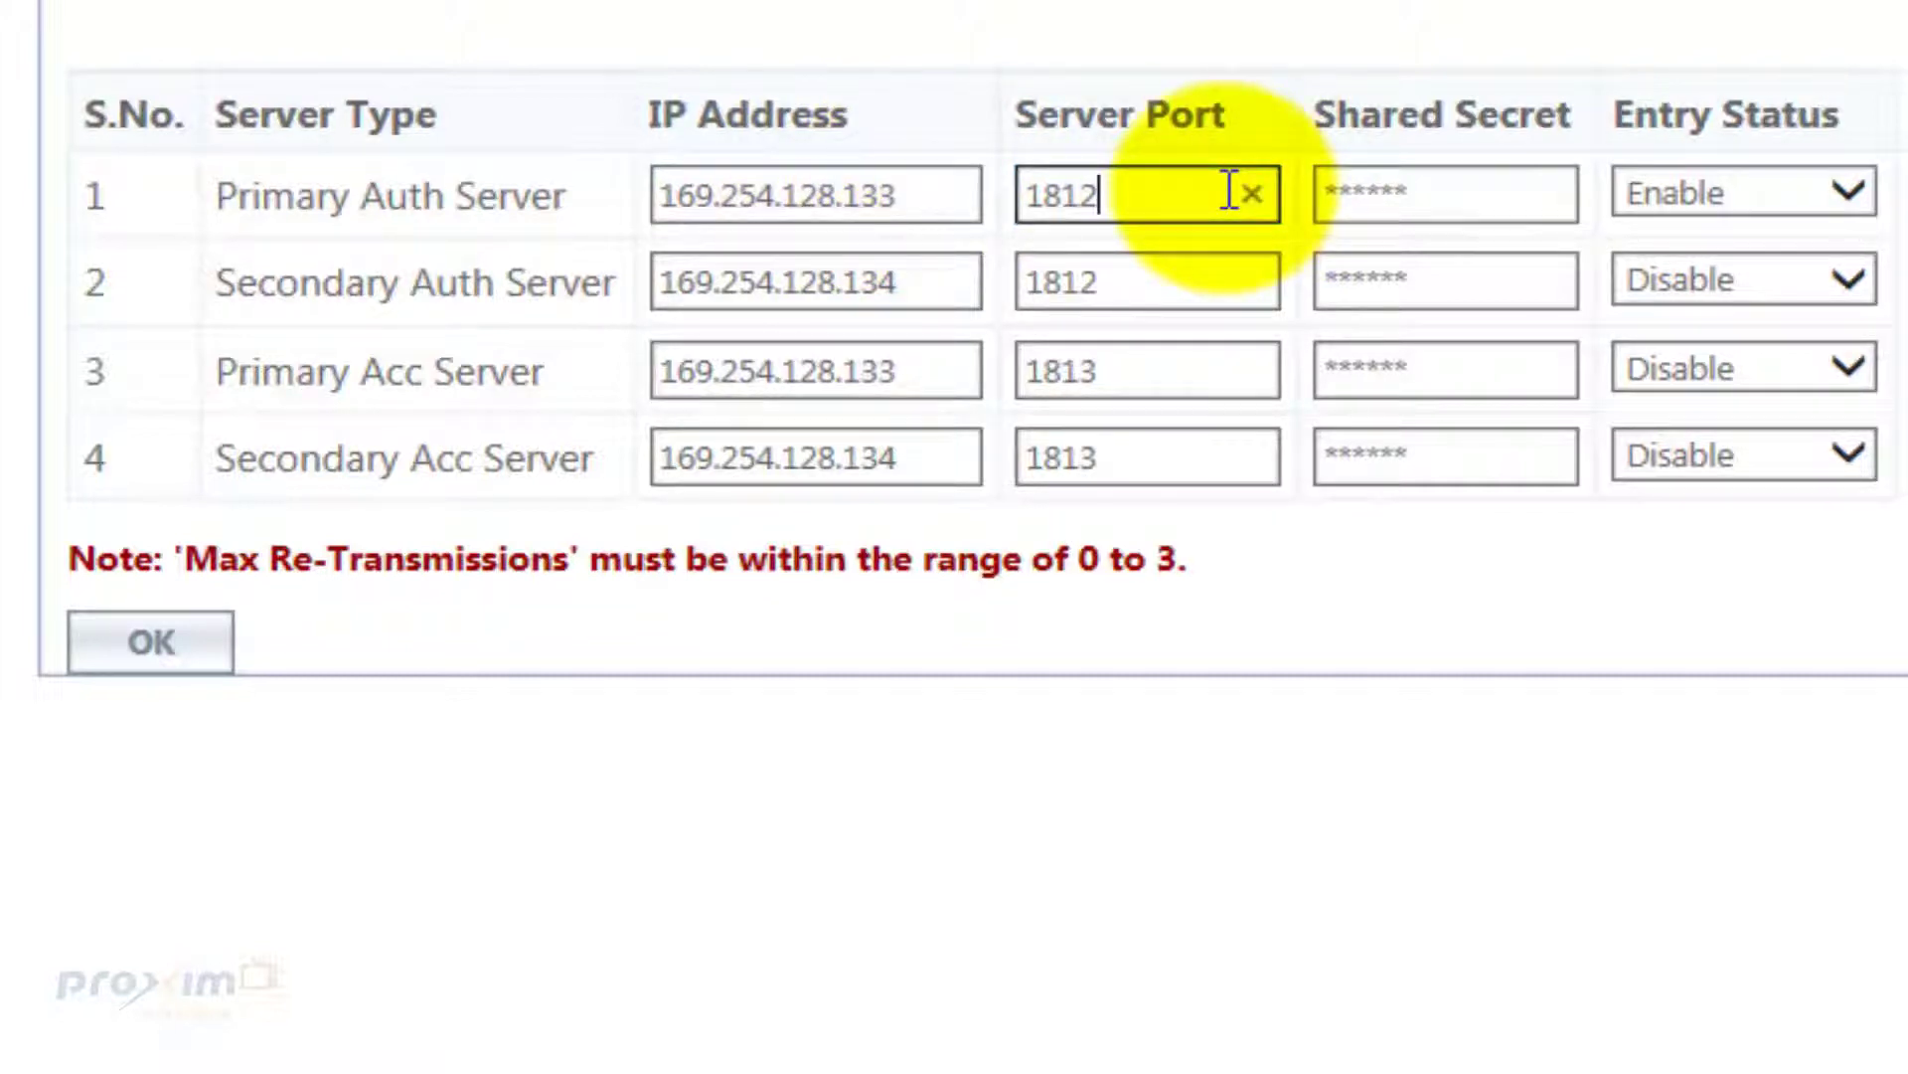
left_click(1442, 206)
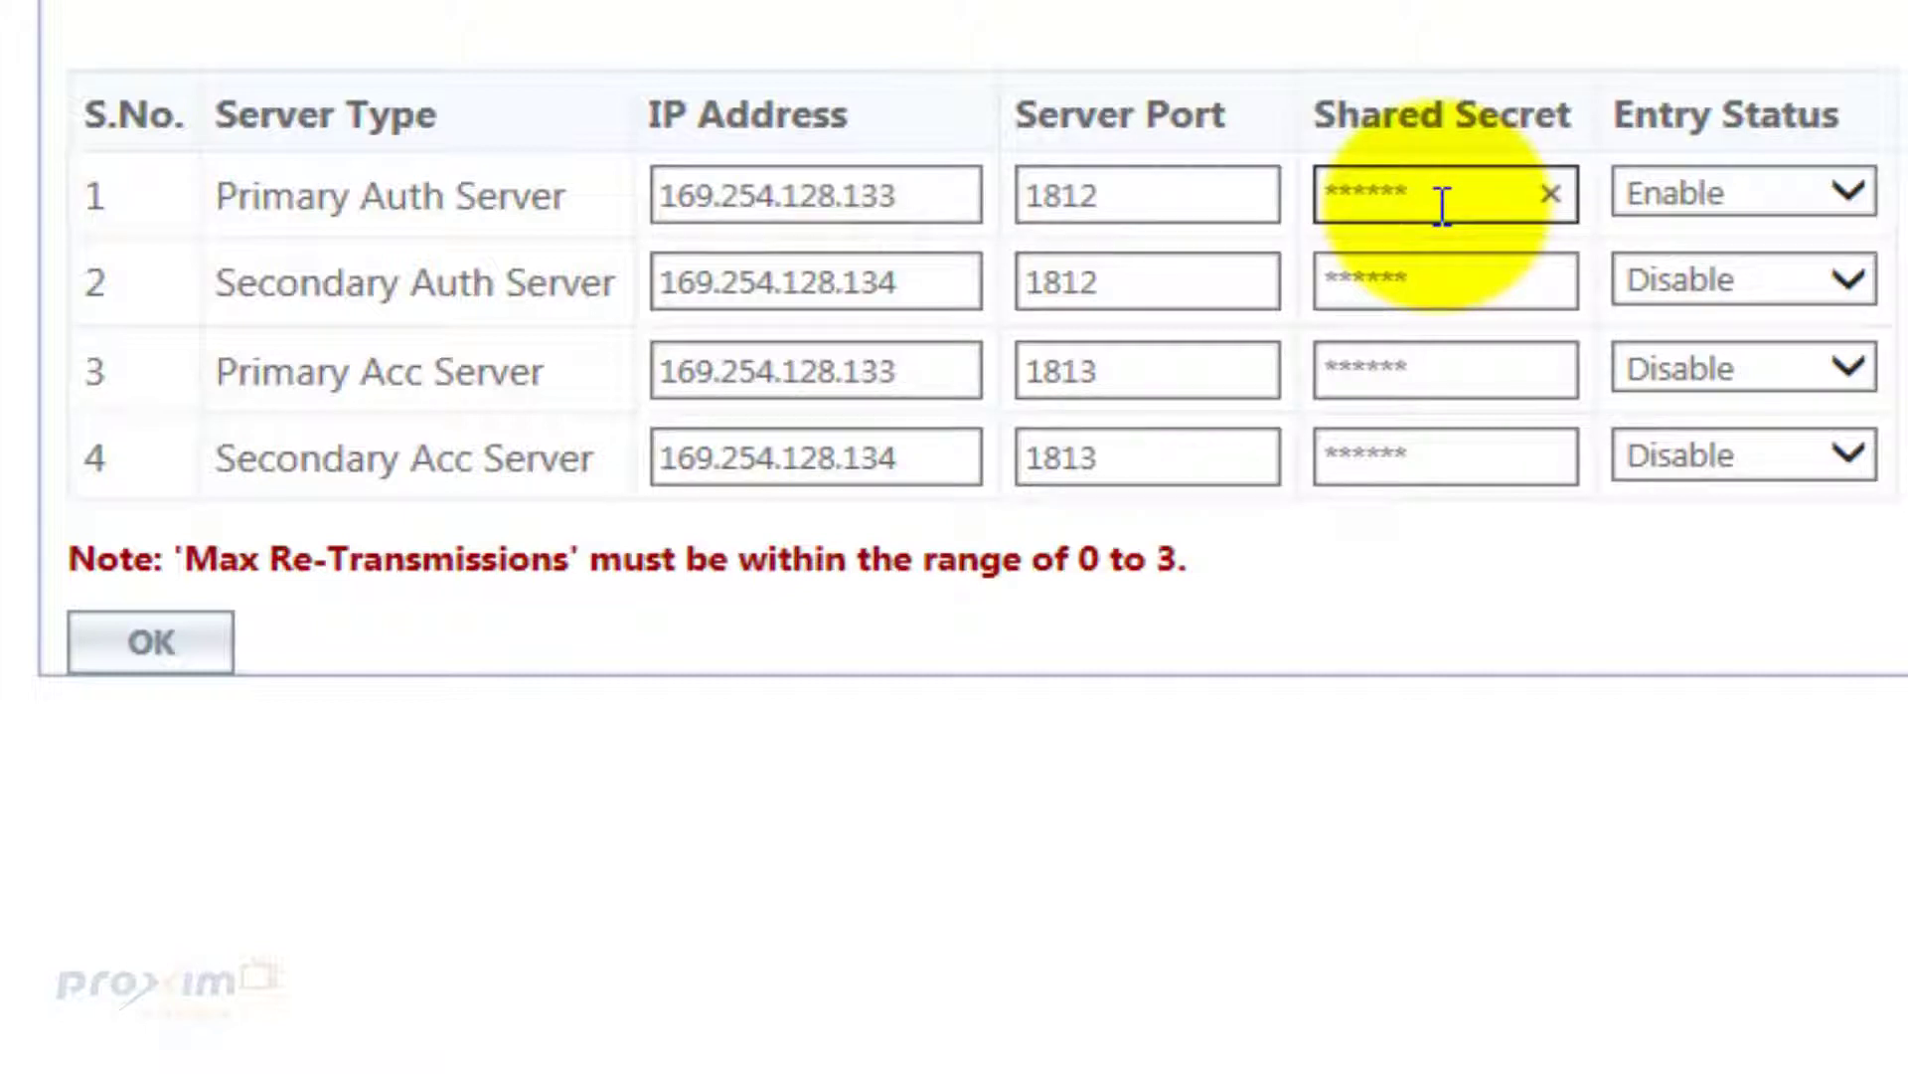
left_click(1762, 220)
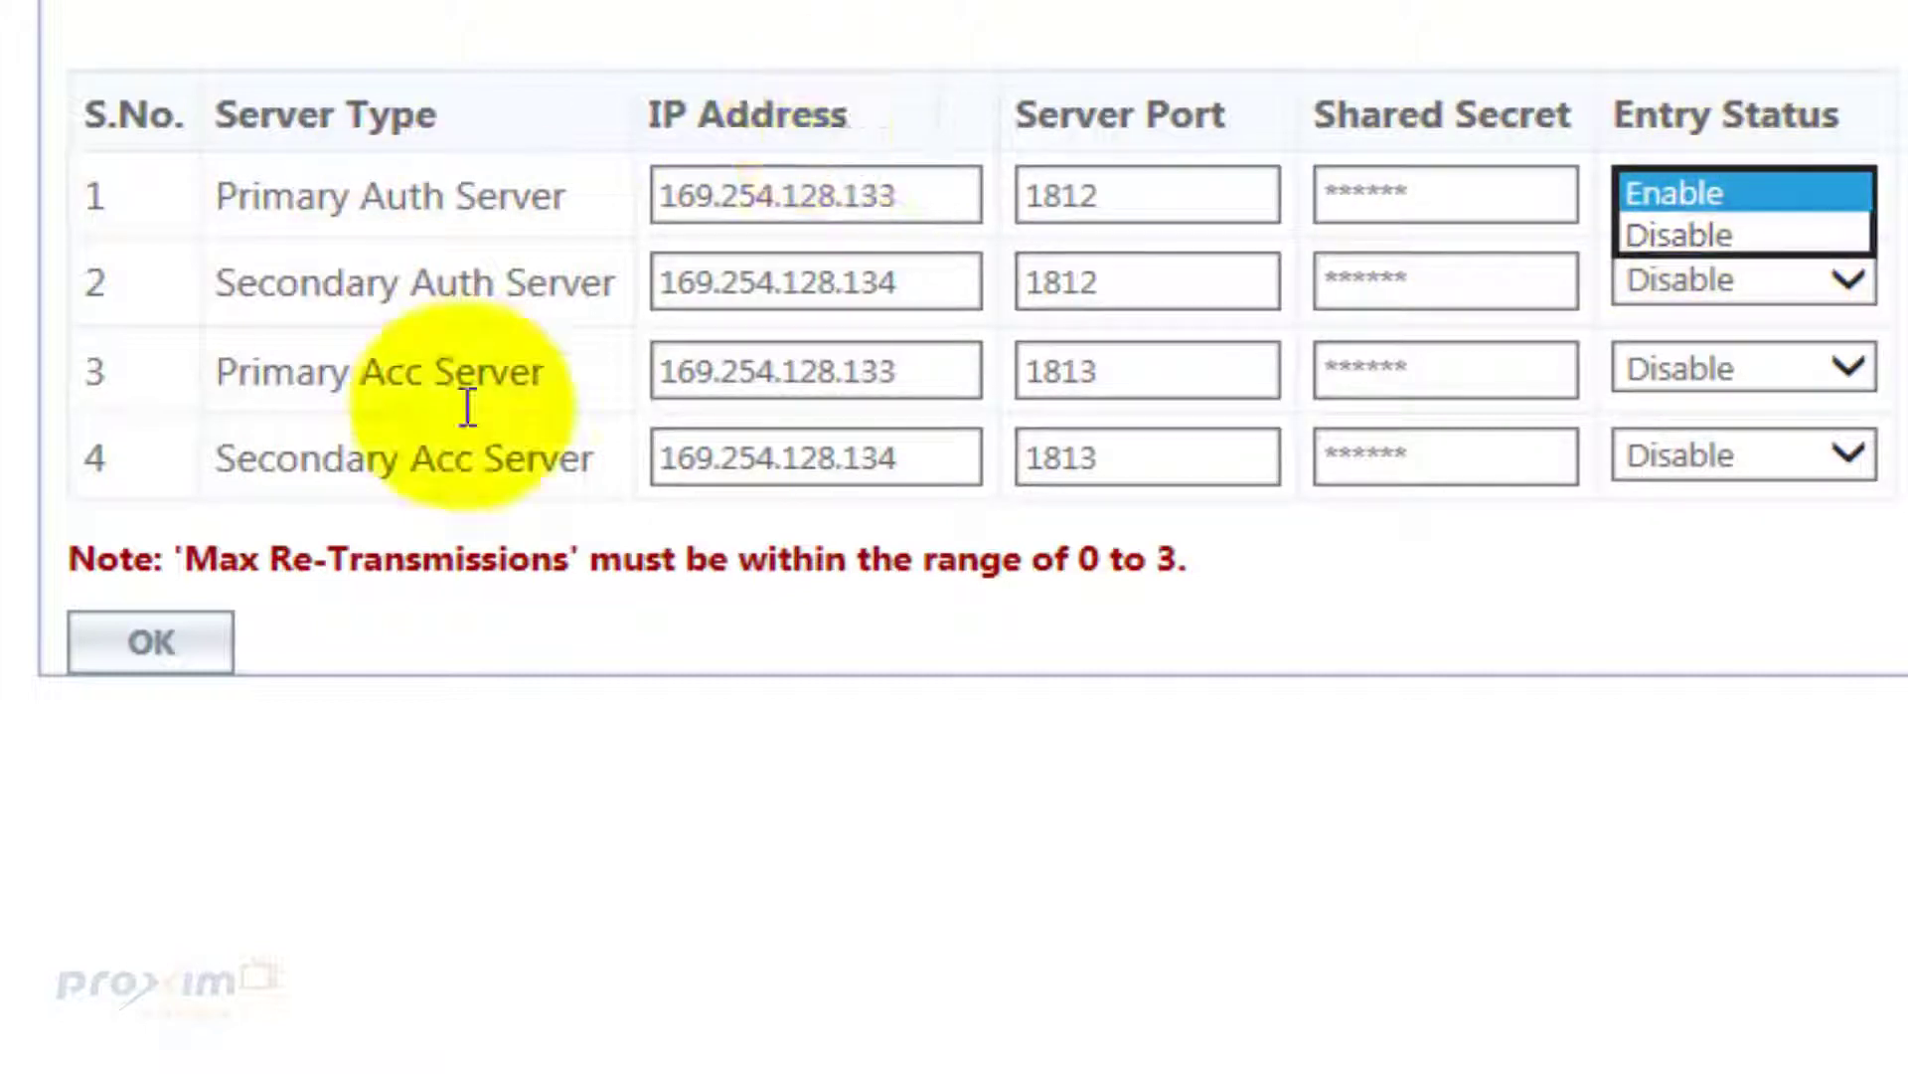
left_click(356, 288)
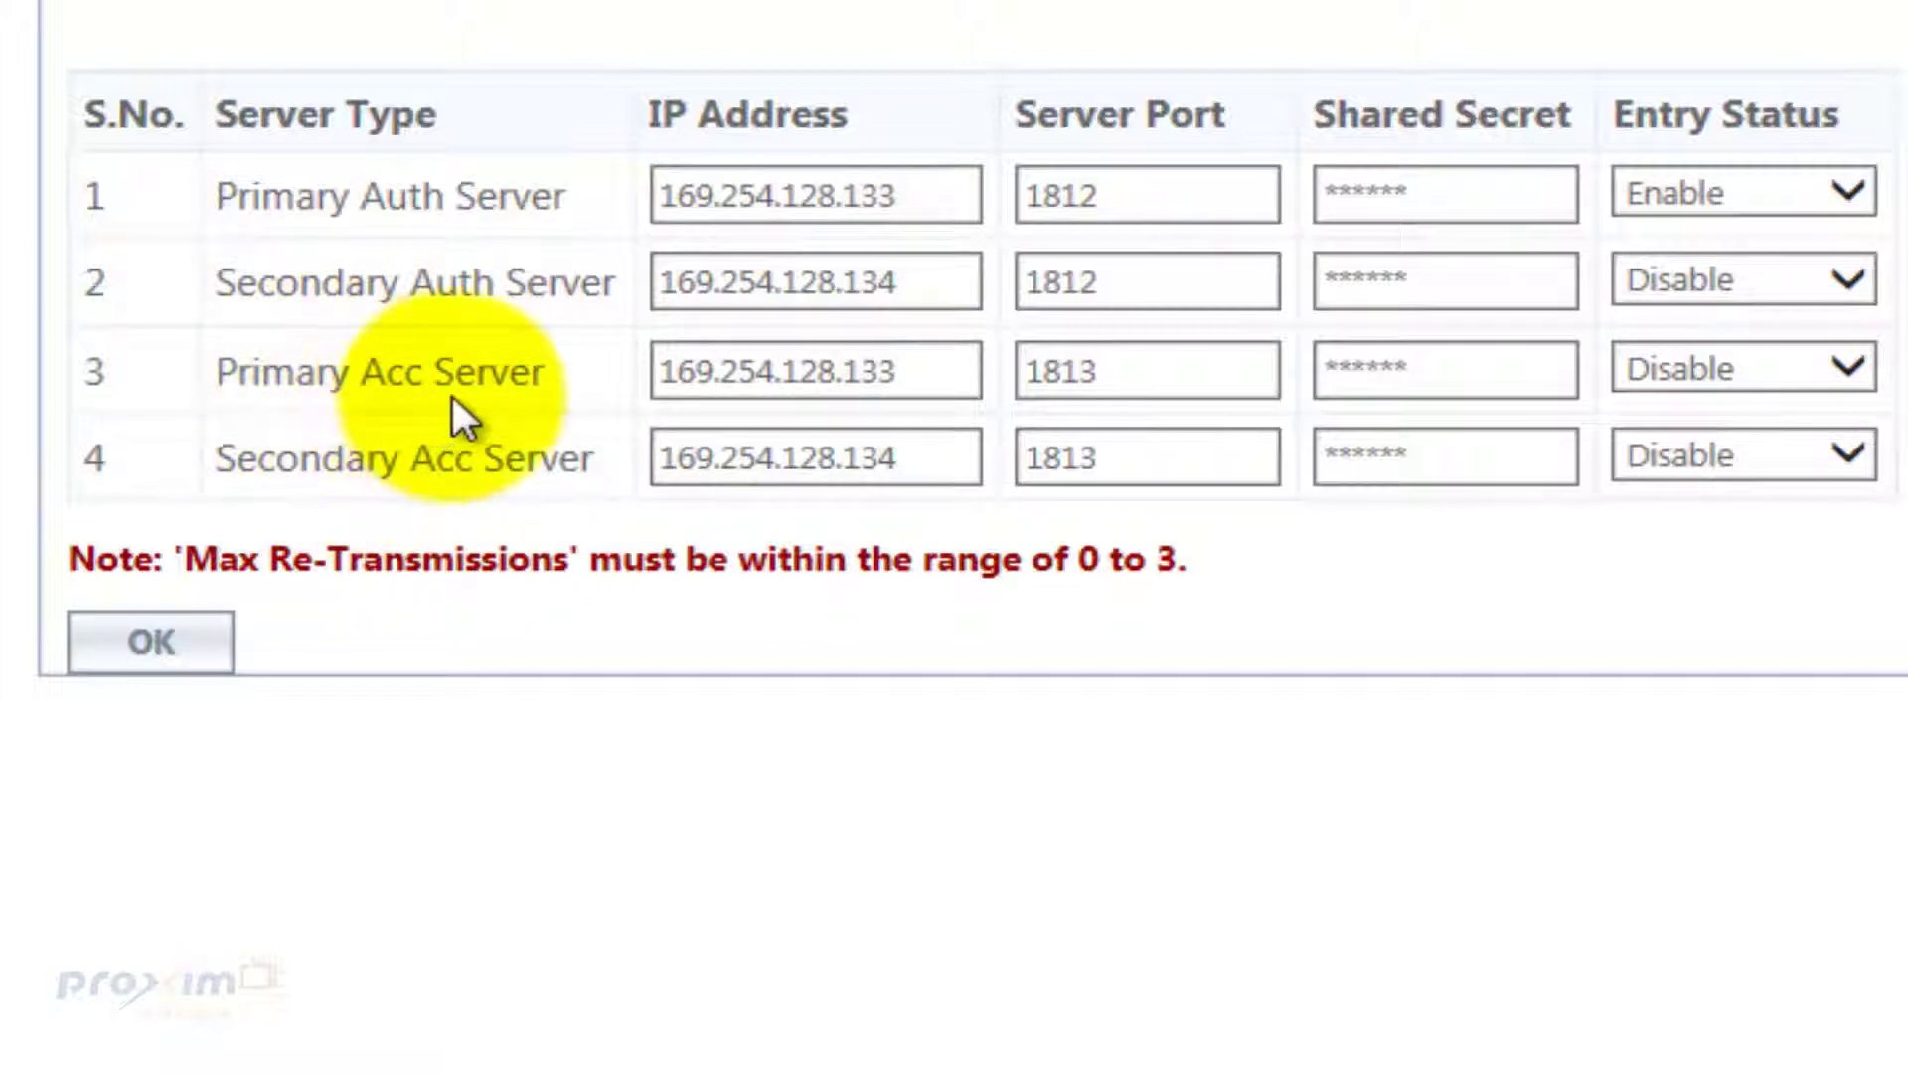
Review the primary accounting server's IP address, port 1813 and shared secret.
left_click(810, 373)
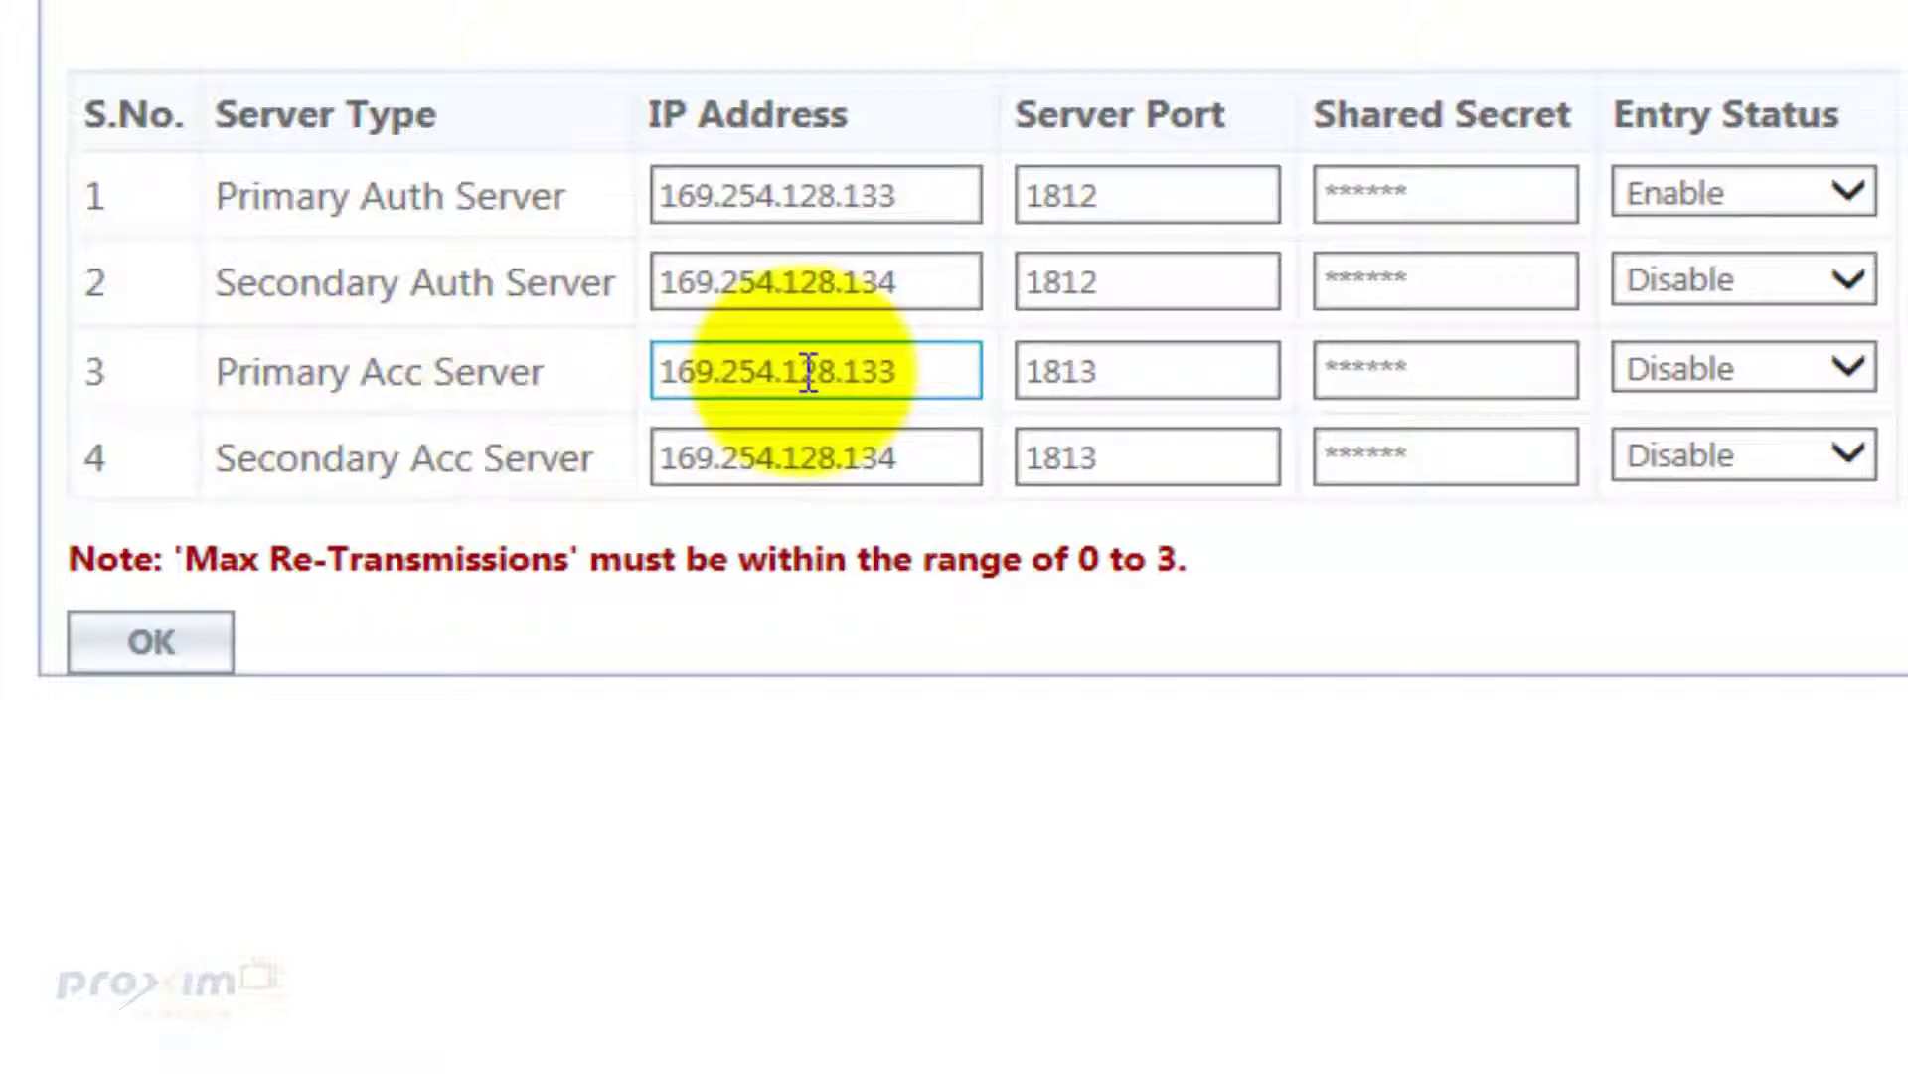
left_click(1184, 391)
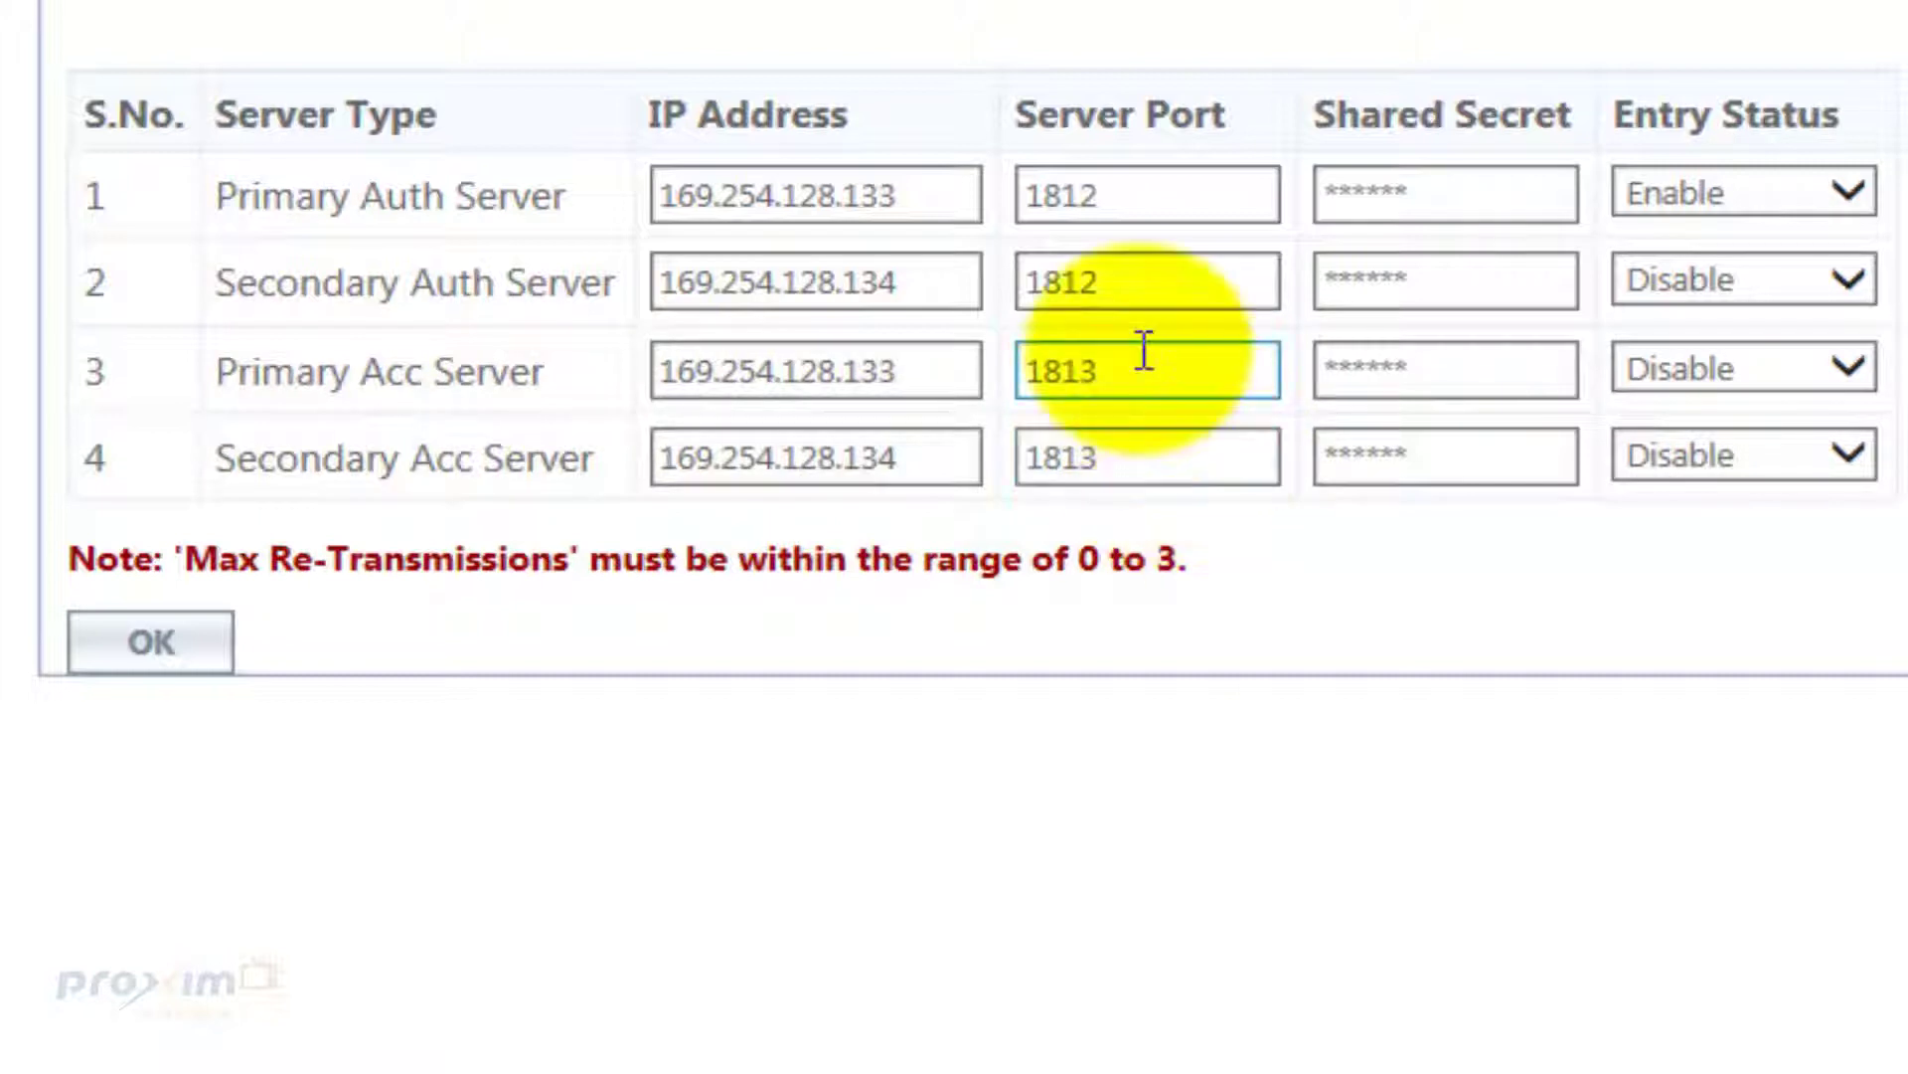
left_click(1496, 387)
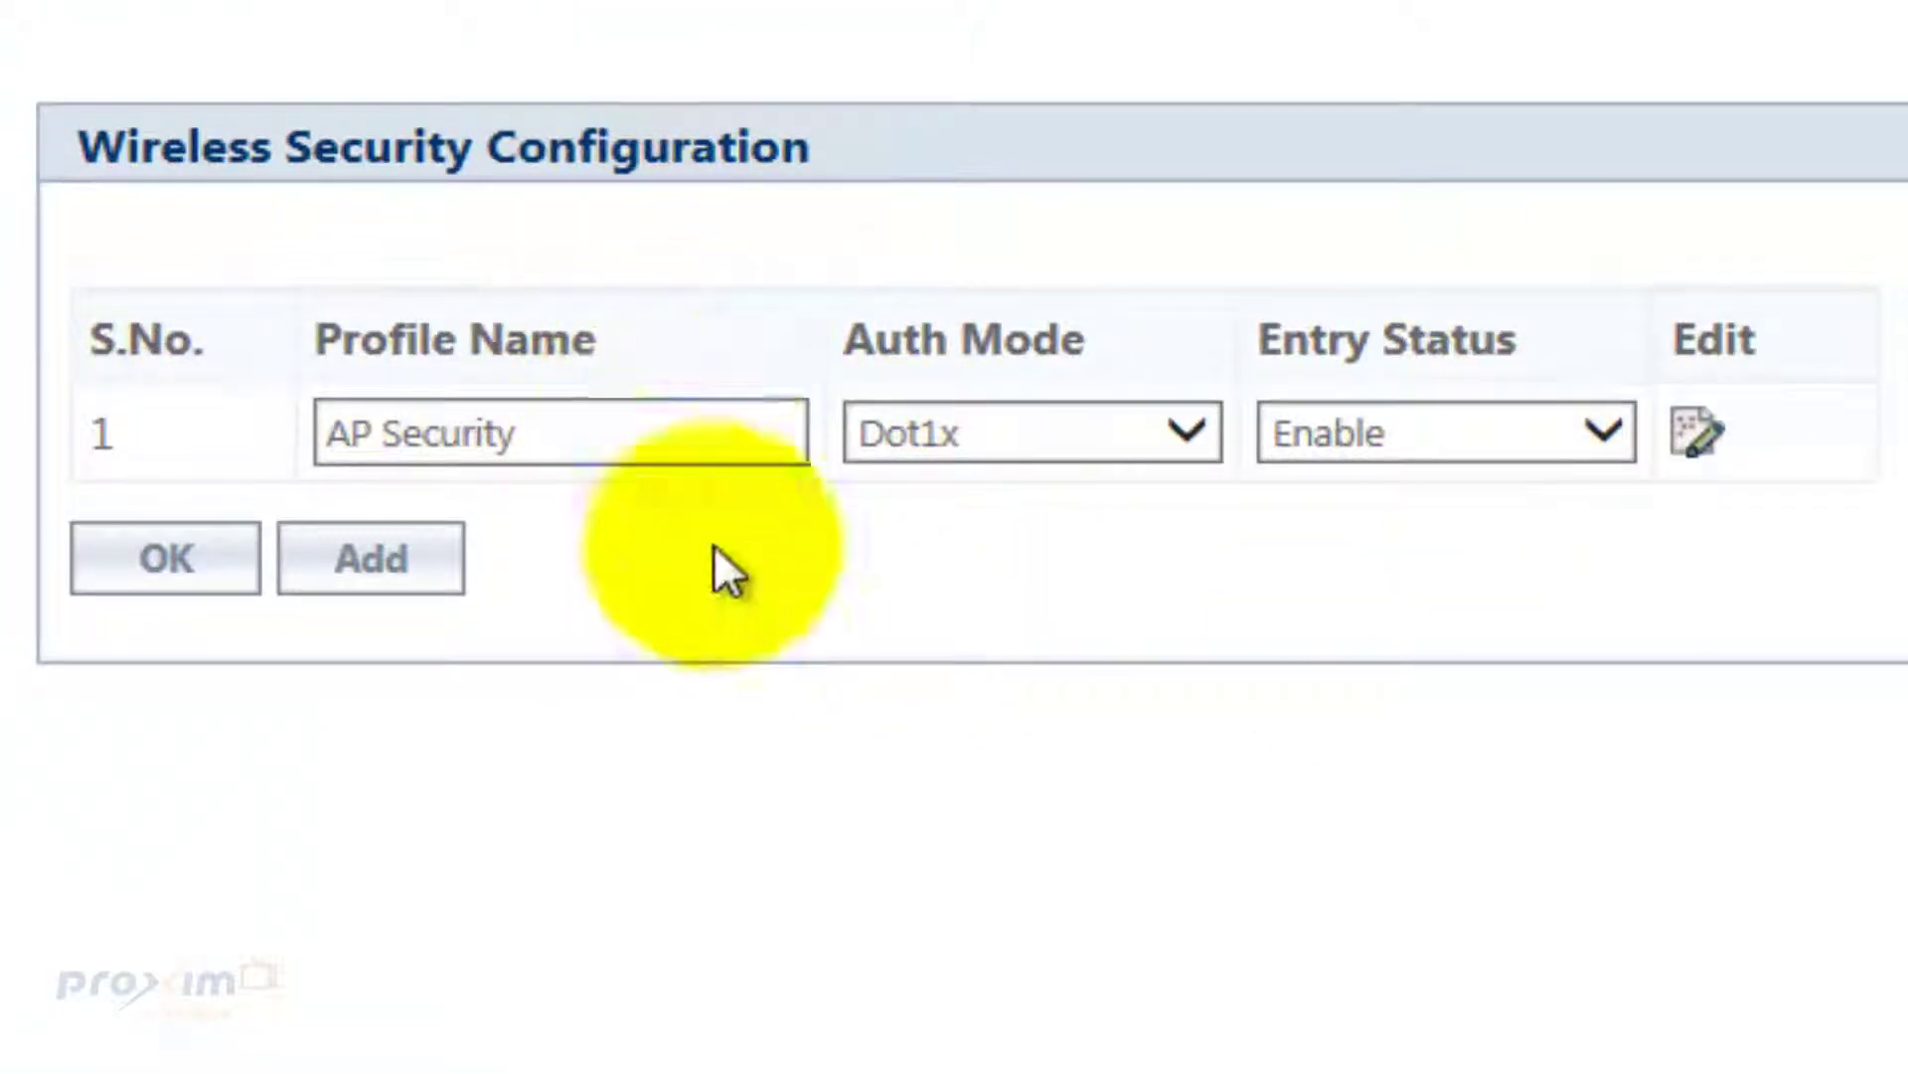
Set the AP Security profile's authentication mode to Dot1x.
left_click(624, 433)
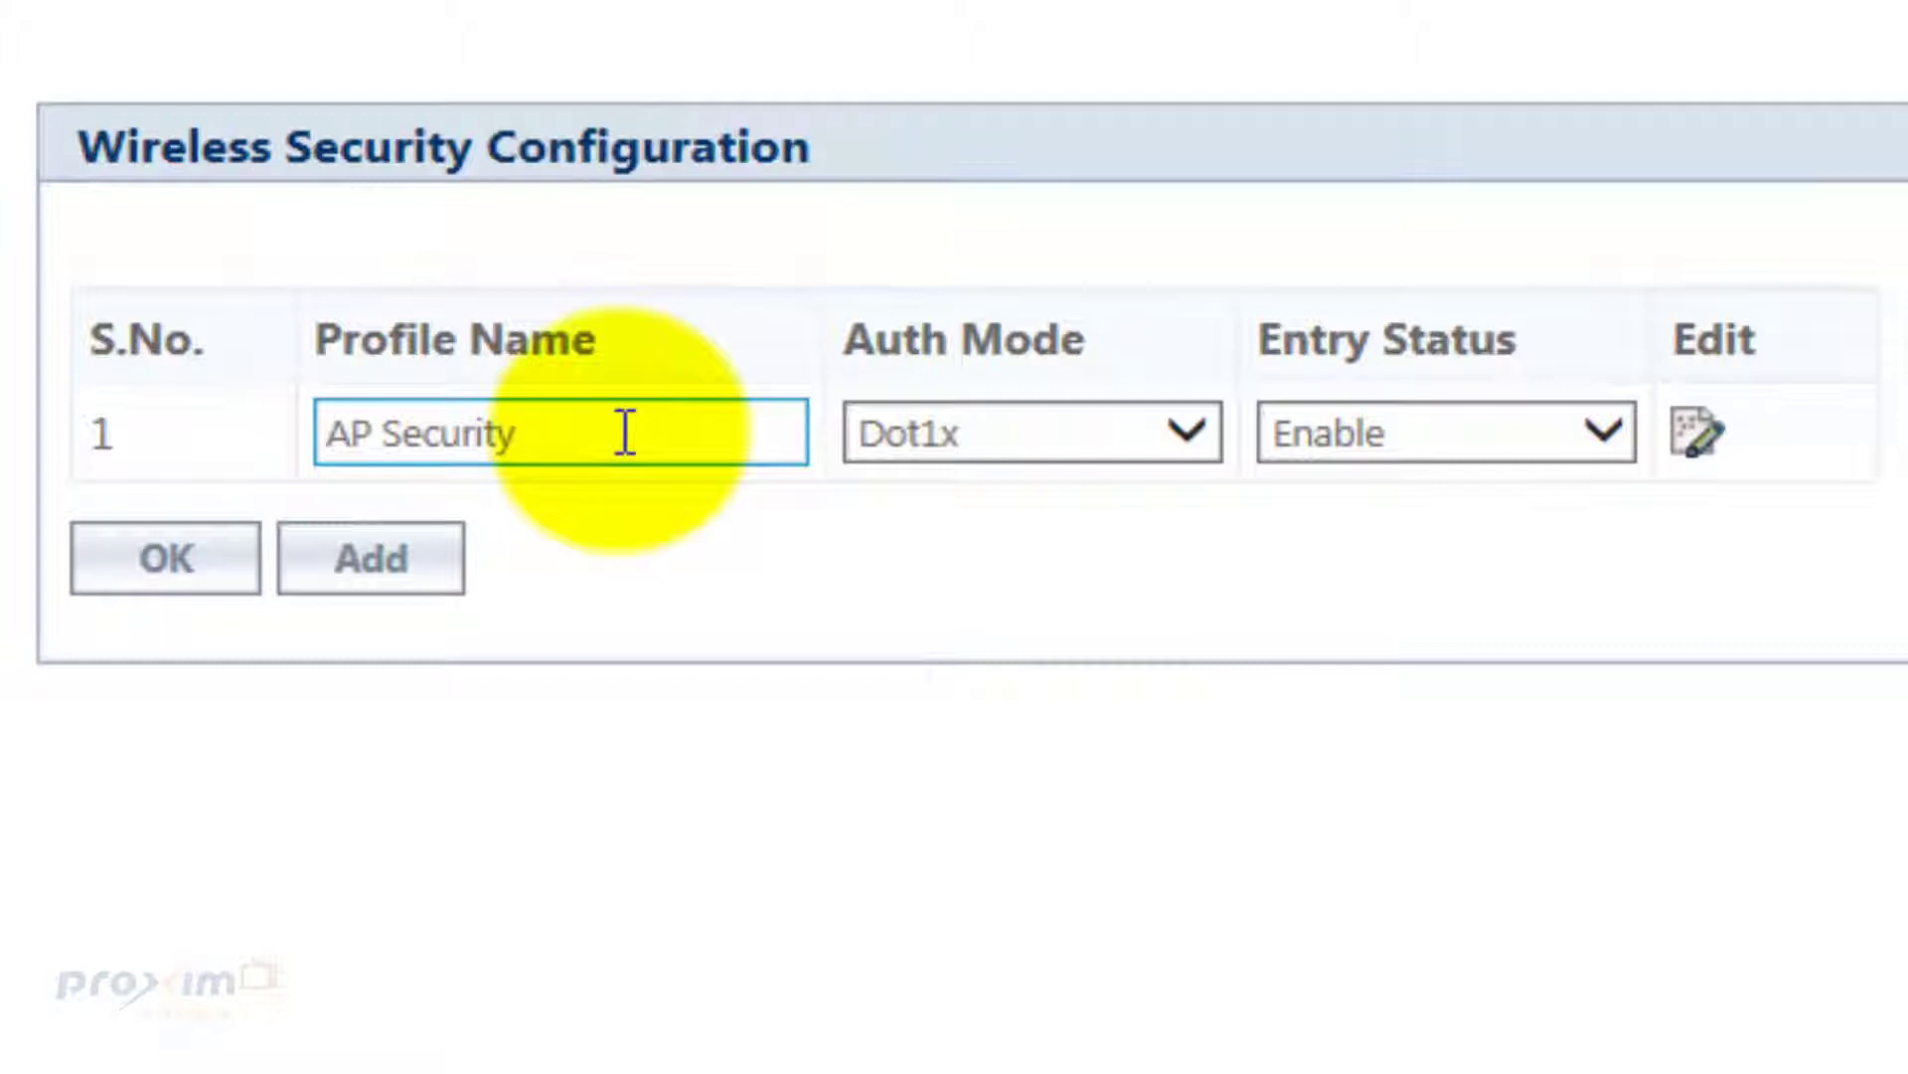
left_click(1205, 437)
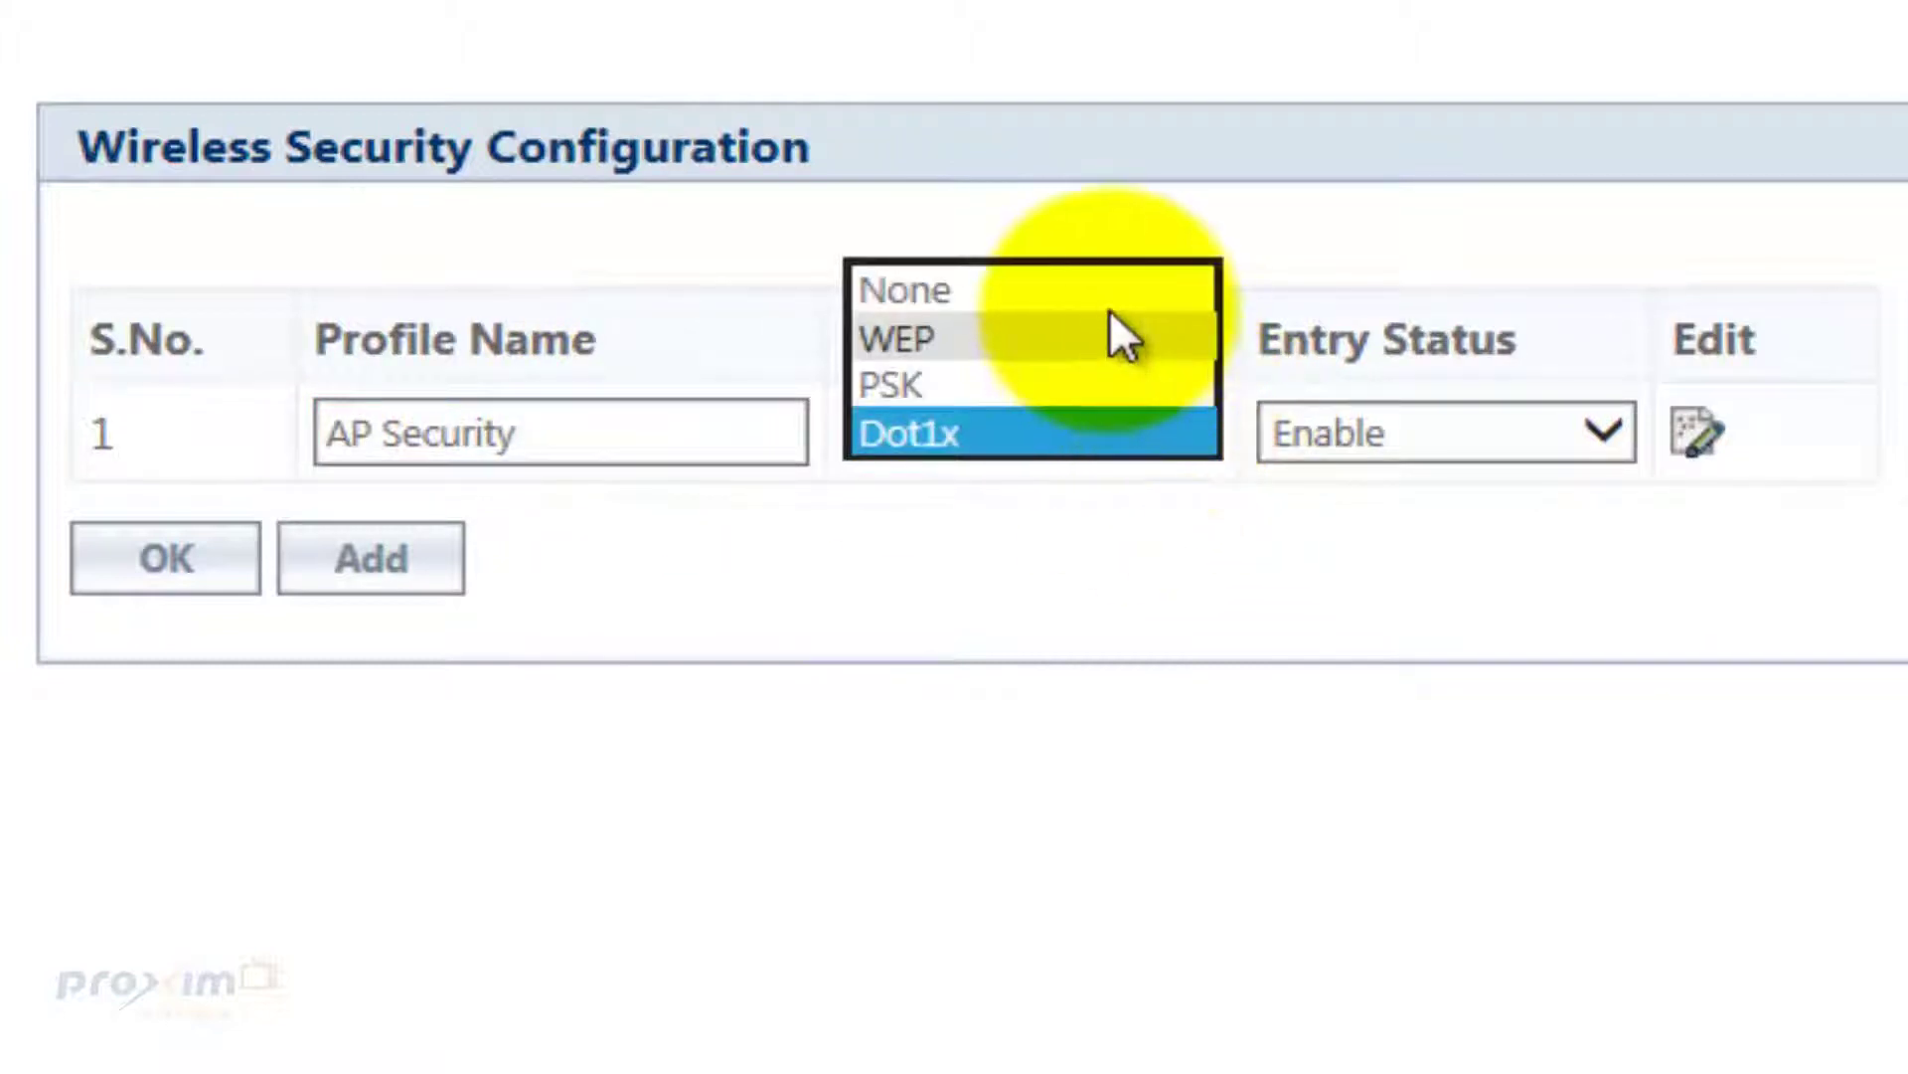
left_click(671, 298)
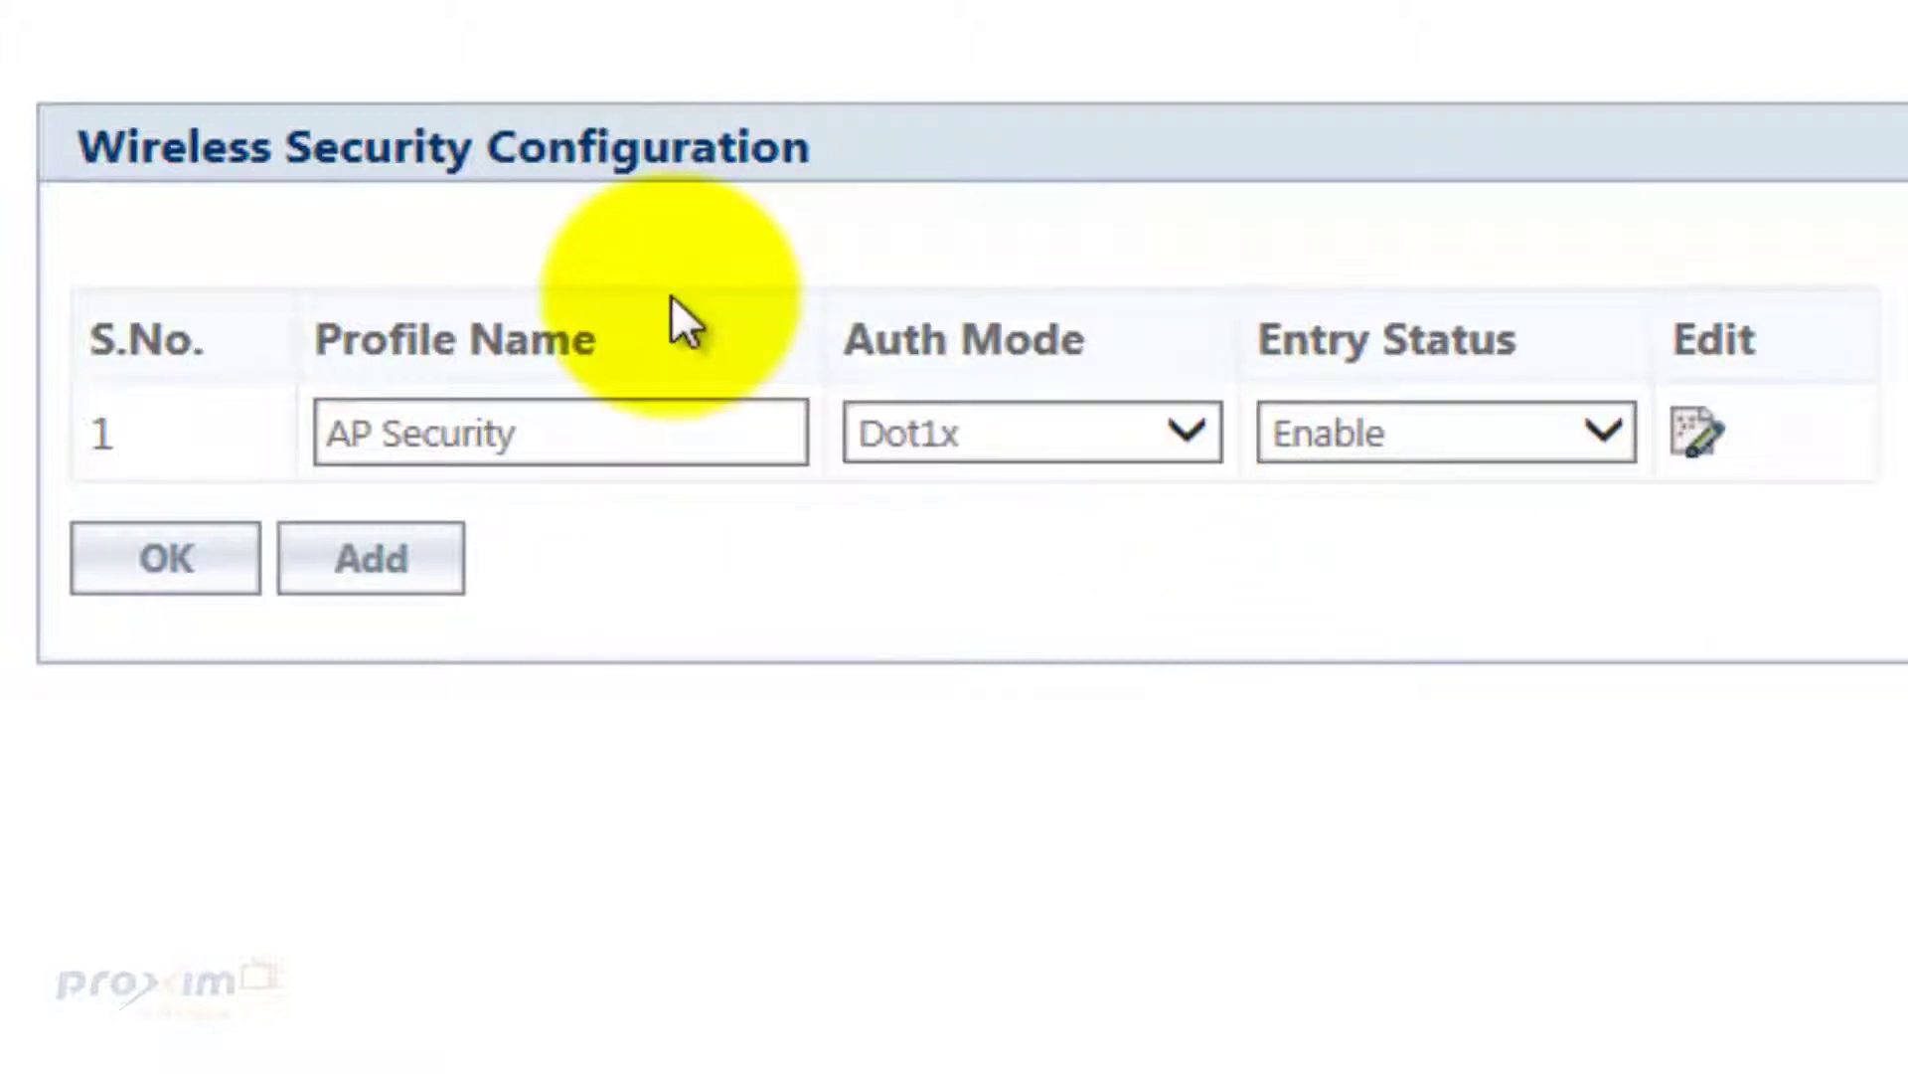
left_click(616, 459)
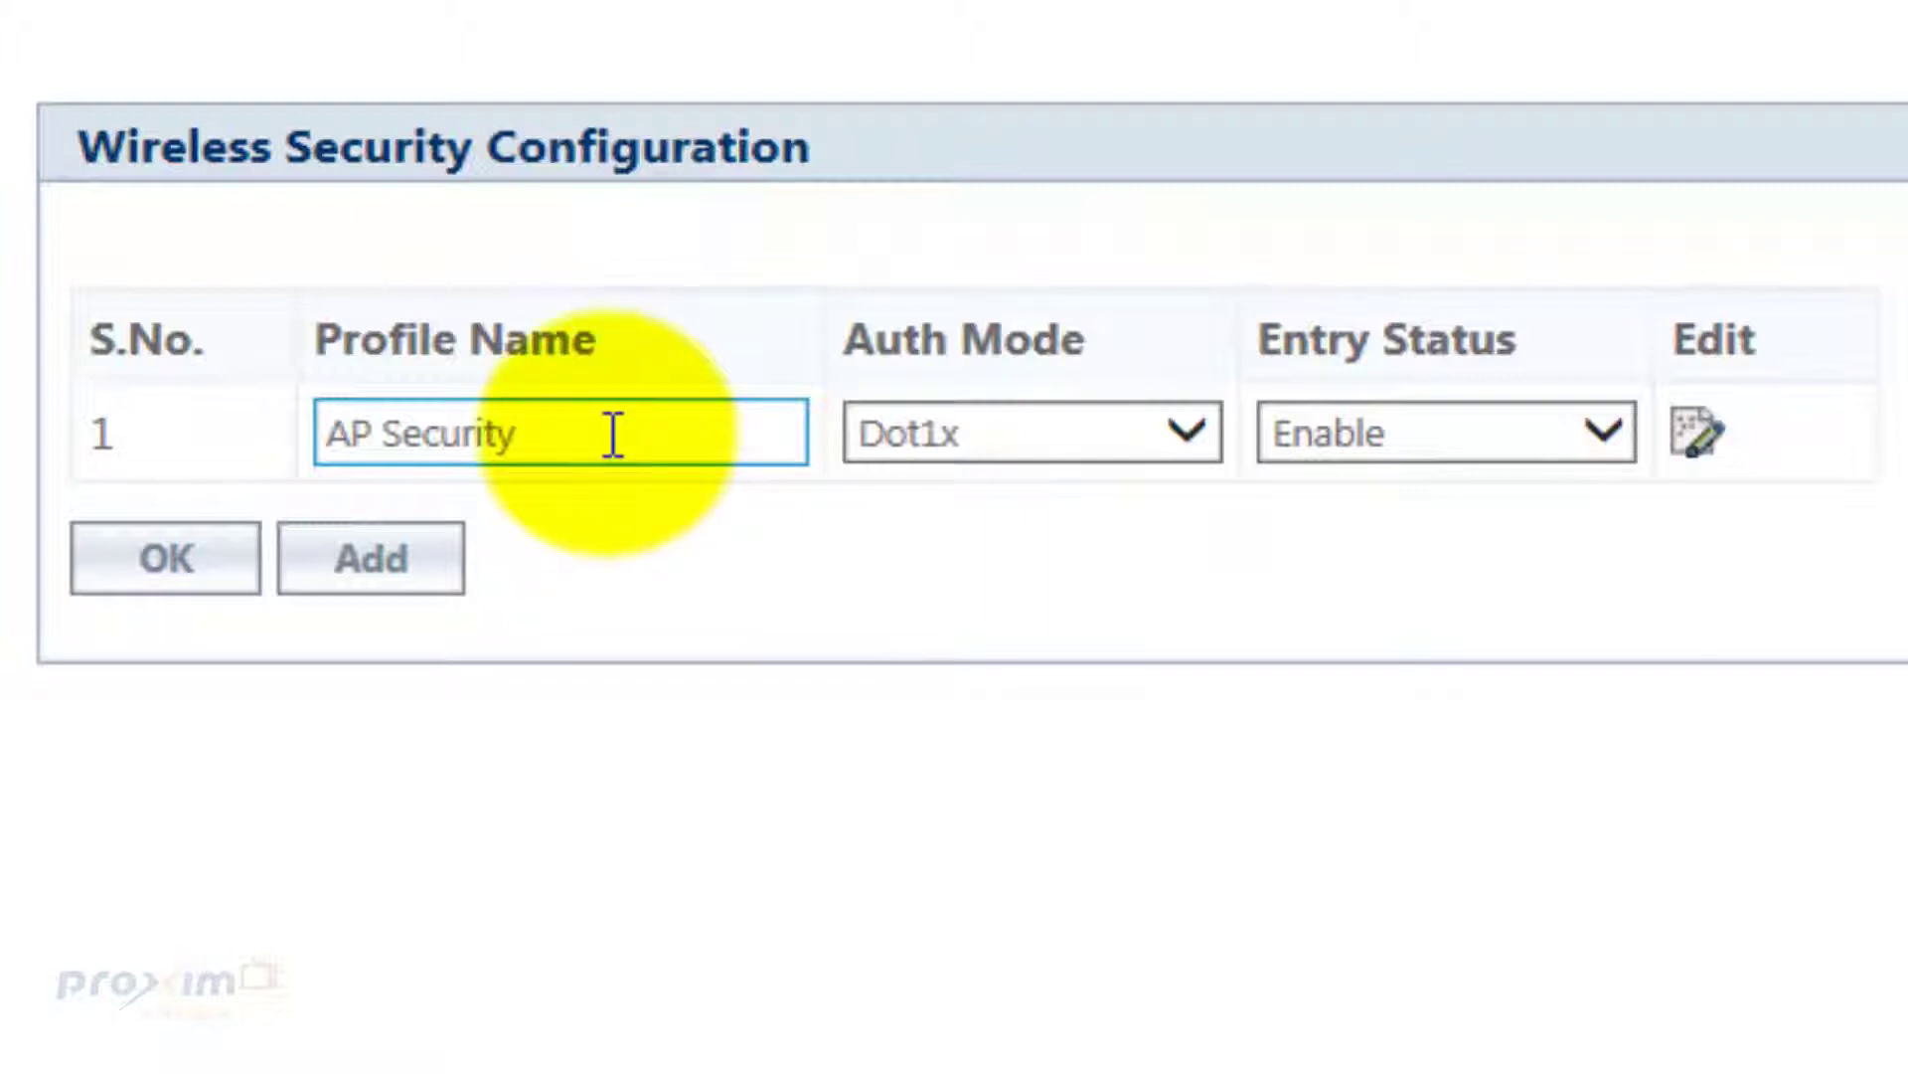
left_click_drag(613, 435, 264, 431)
left_click(723, 486)
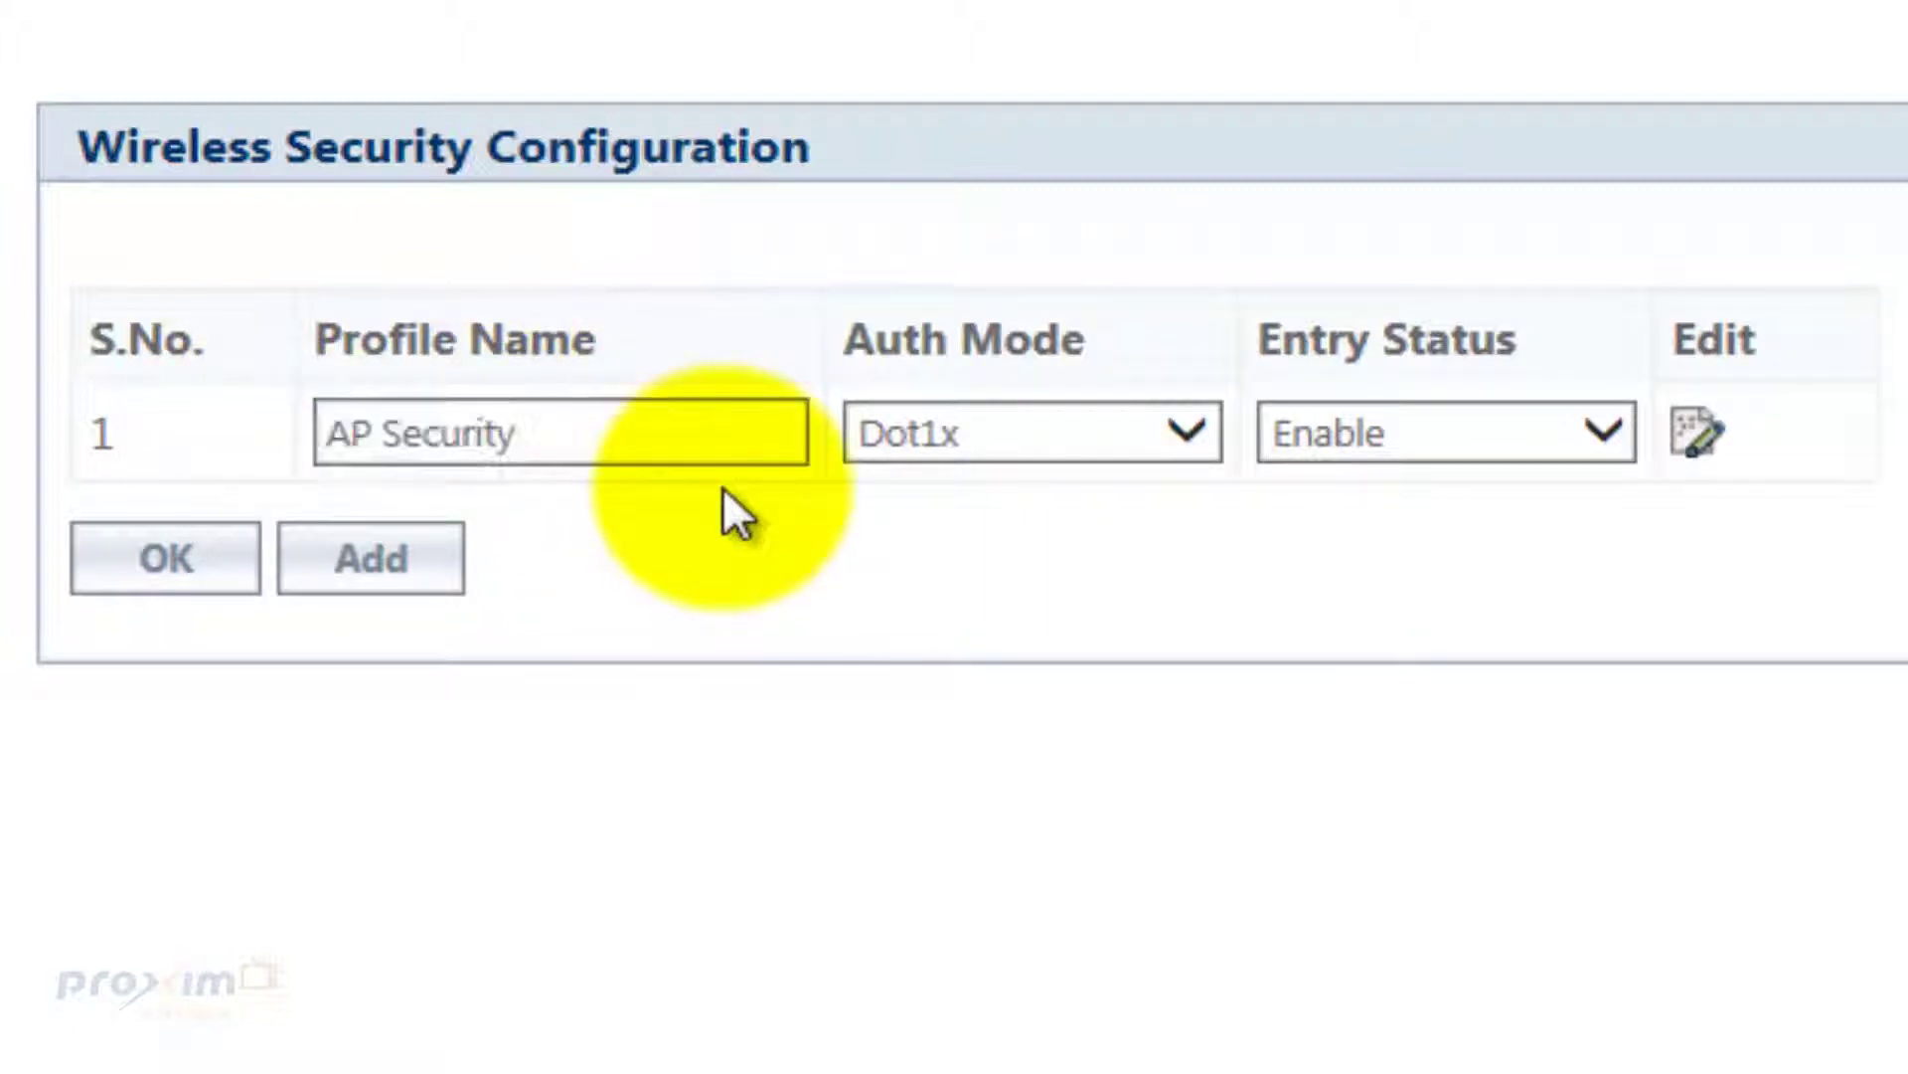
left_click(1185, 447)
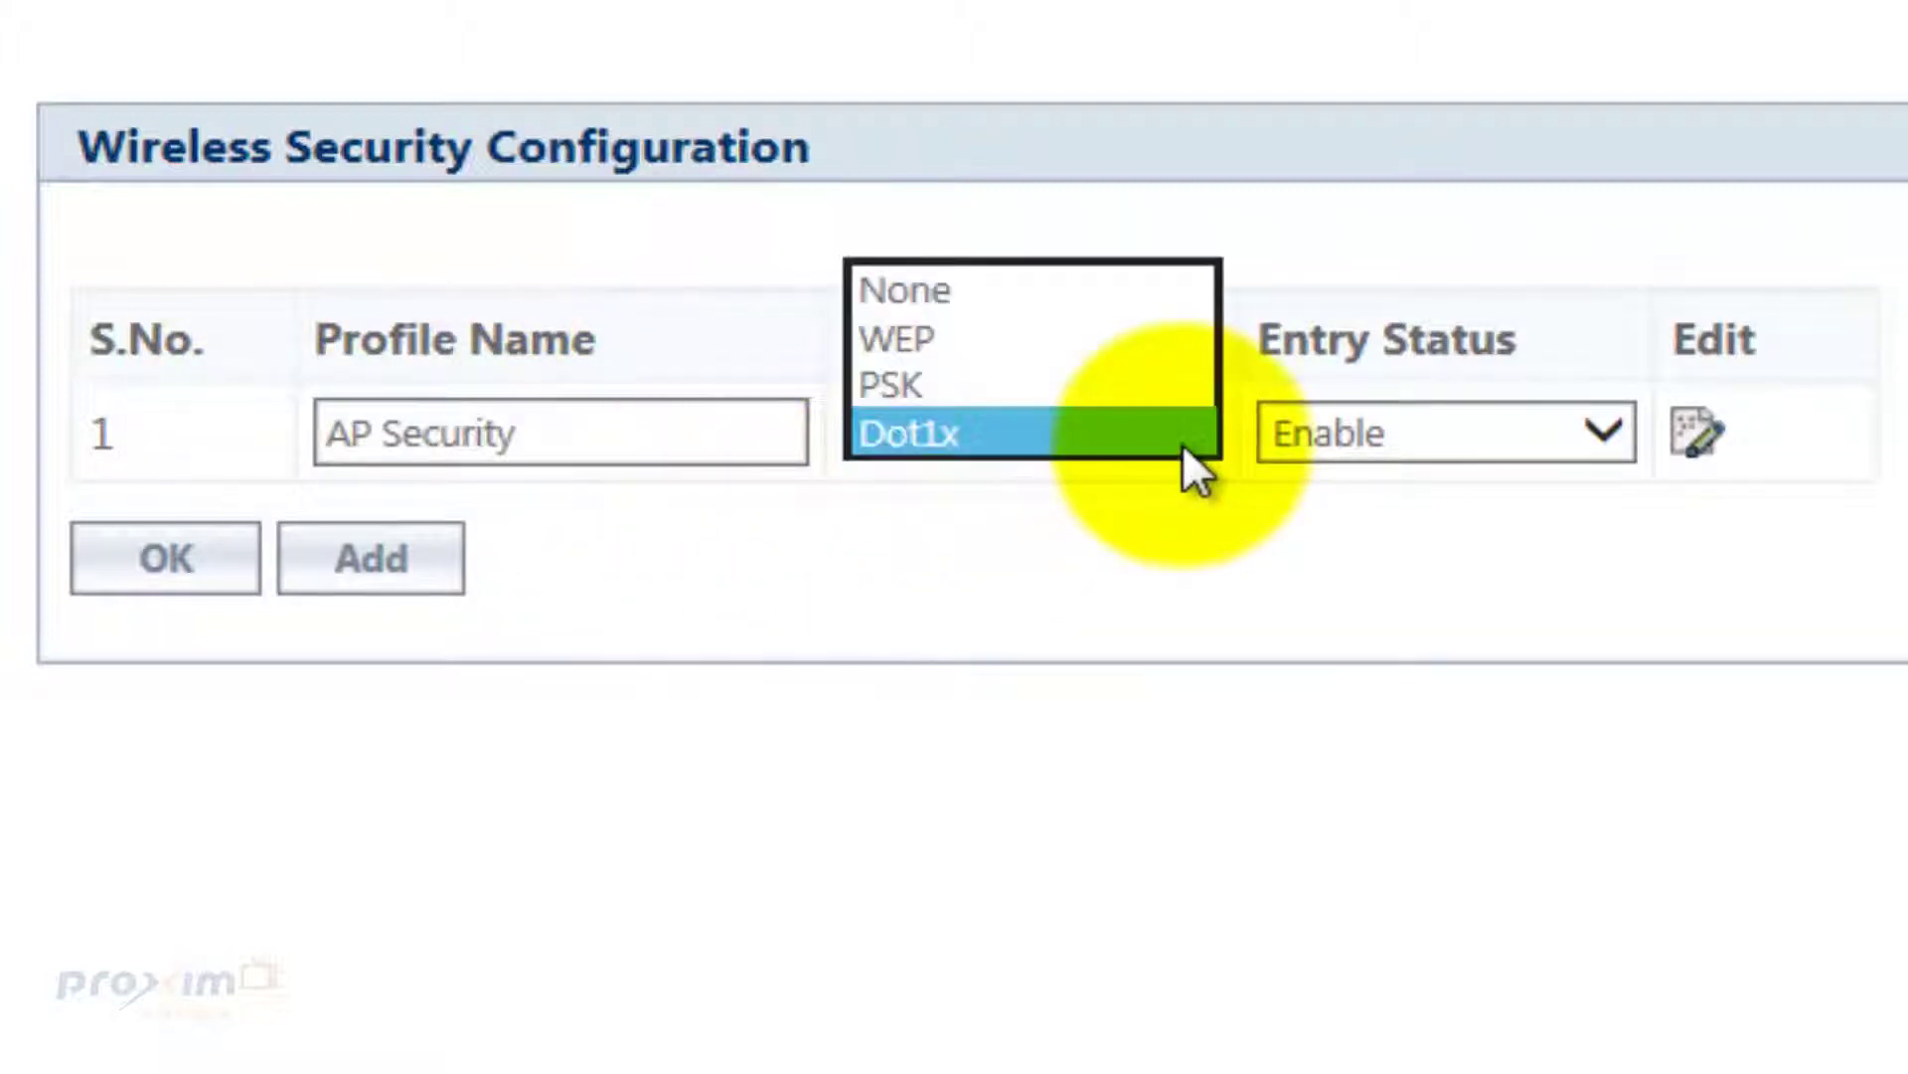
left_click(1183, 444)
left_click(1130, 505)
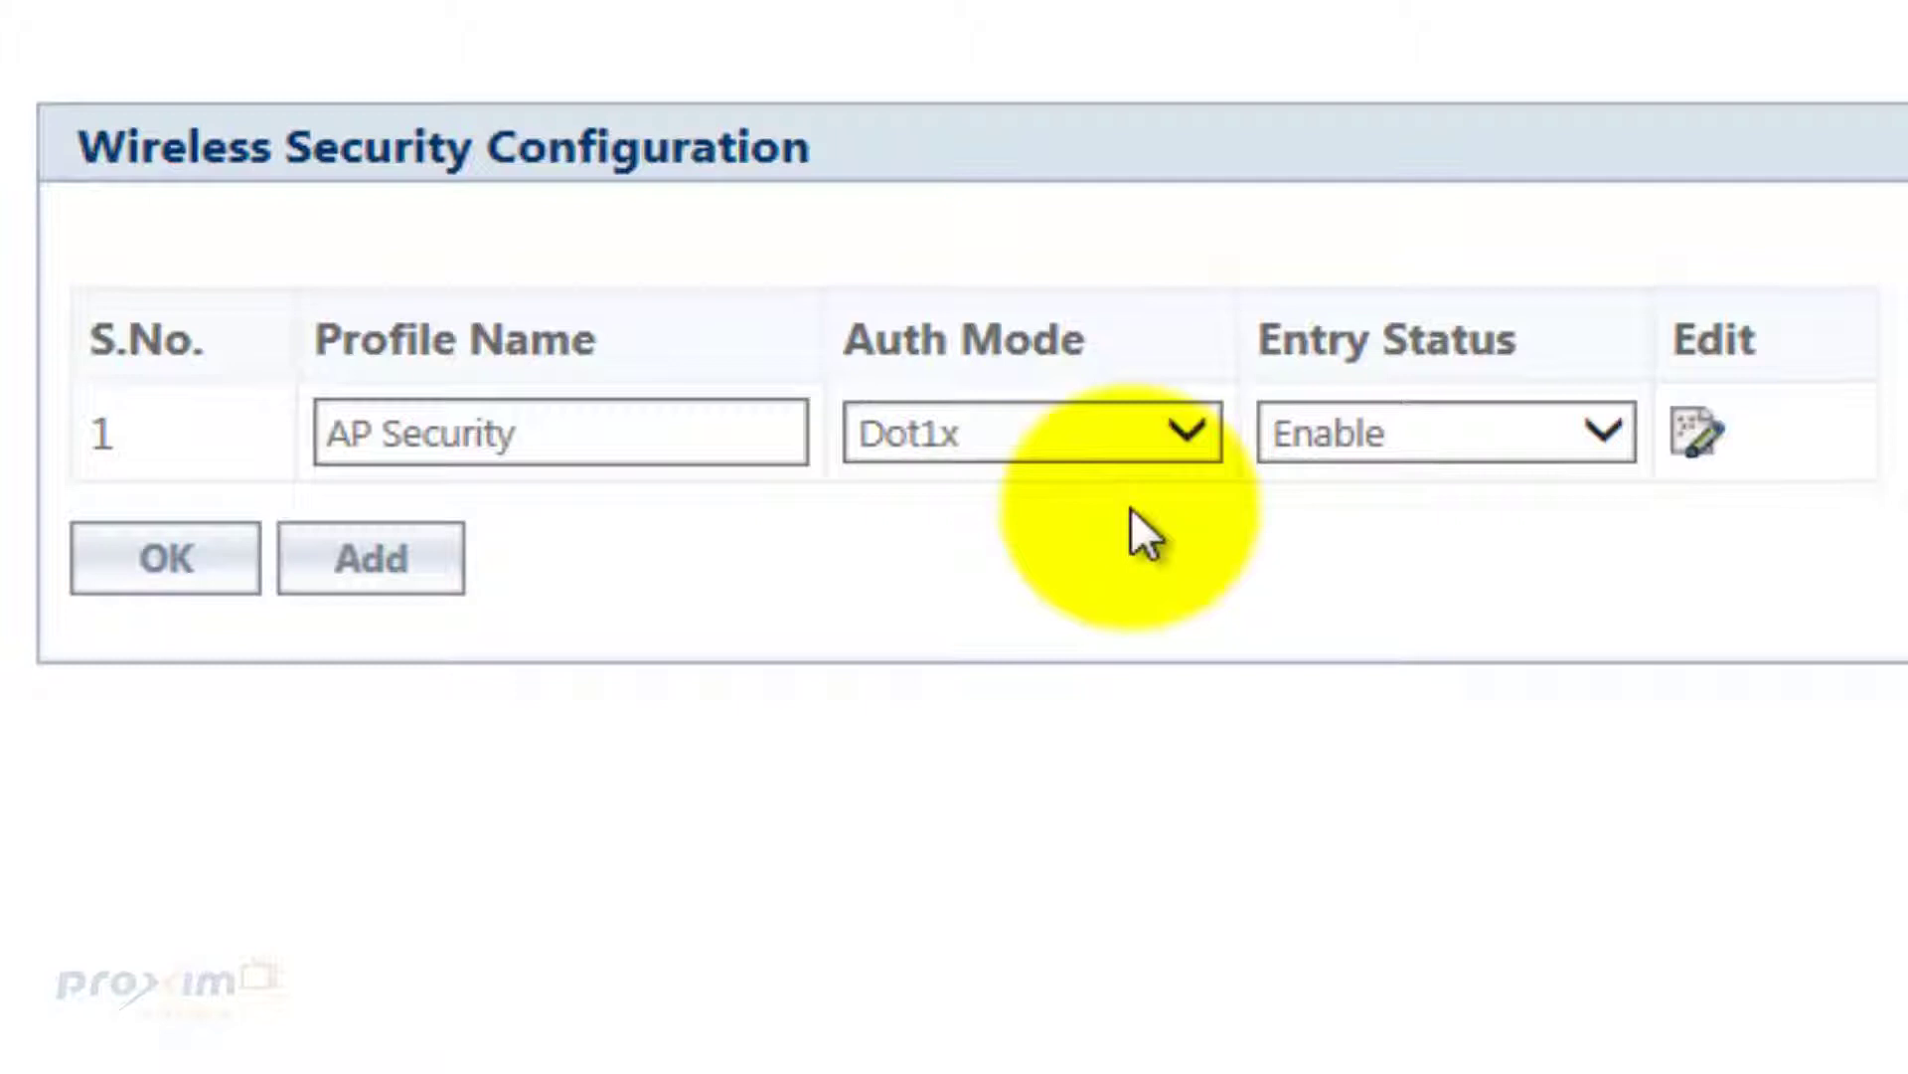
Highlight the AP Security profile name, leaving the entry enabled.
left_click_drag(652, 443, 235, 468)
left_click(766, 470)
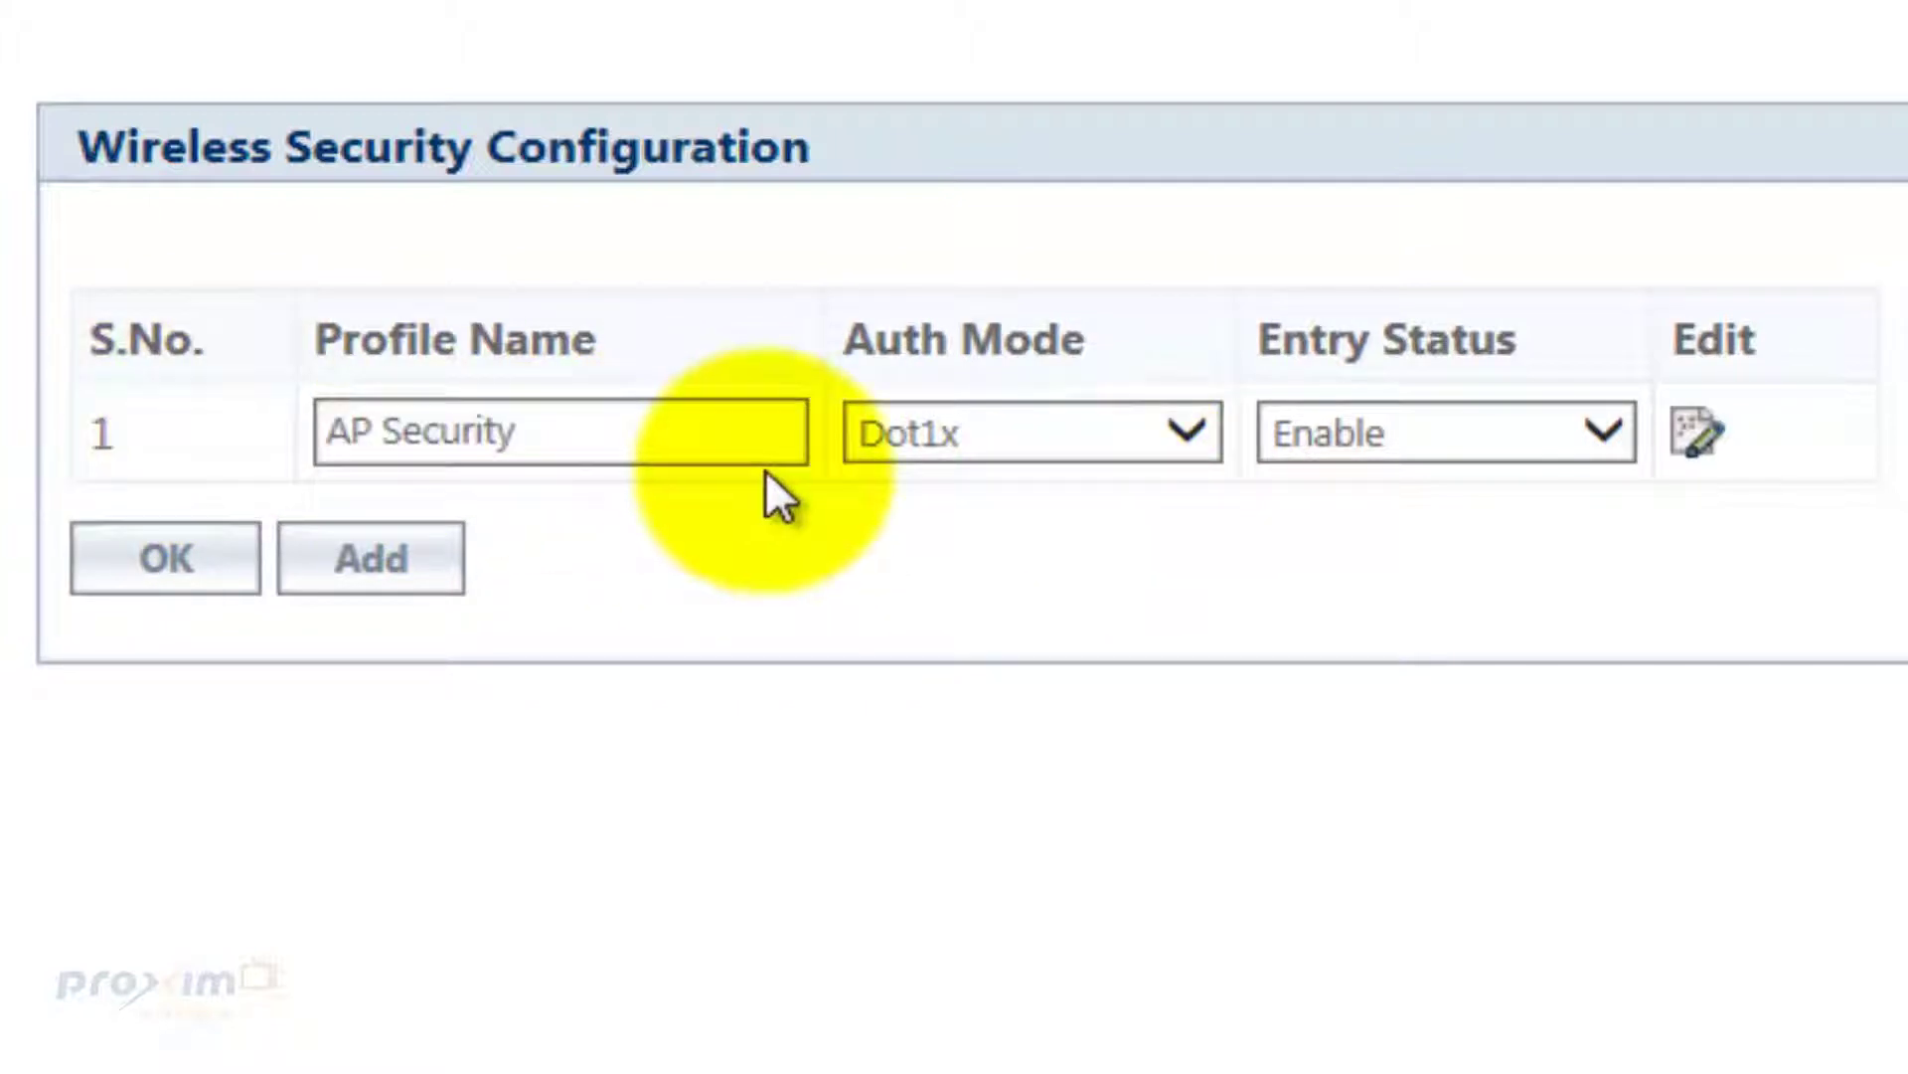
left_click_drag(600, 438, 150, 456)
left_click(851, 515)
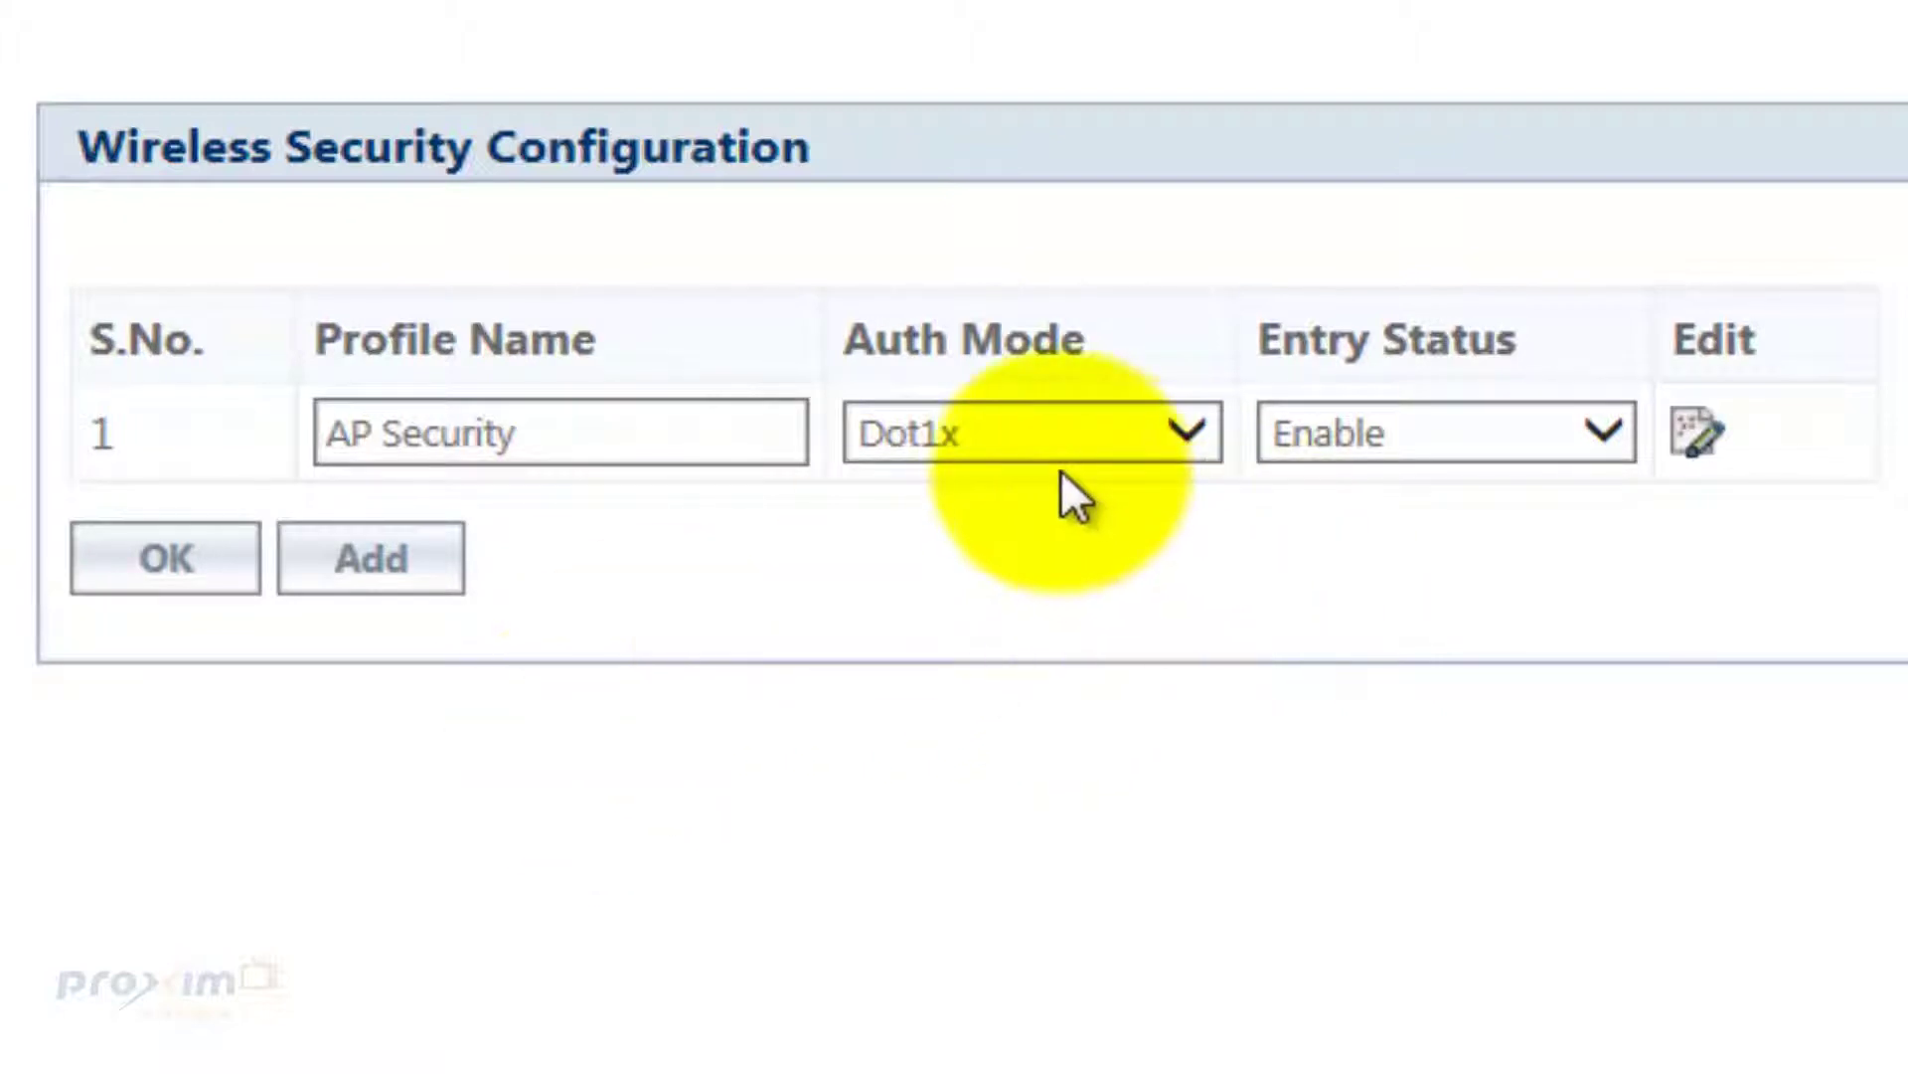
left_click(528, 438)
left_click_drag(316, 442, 766, 605)
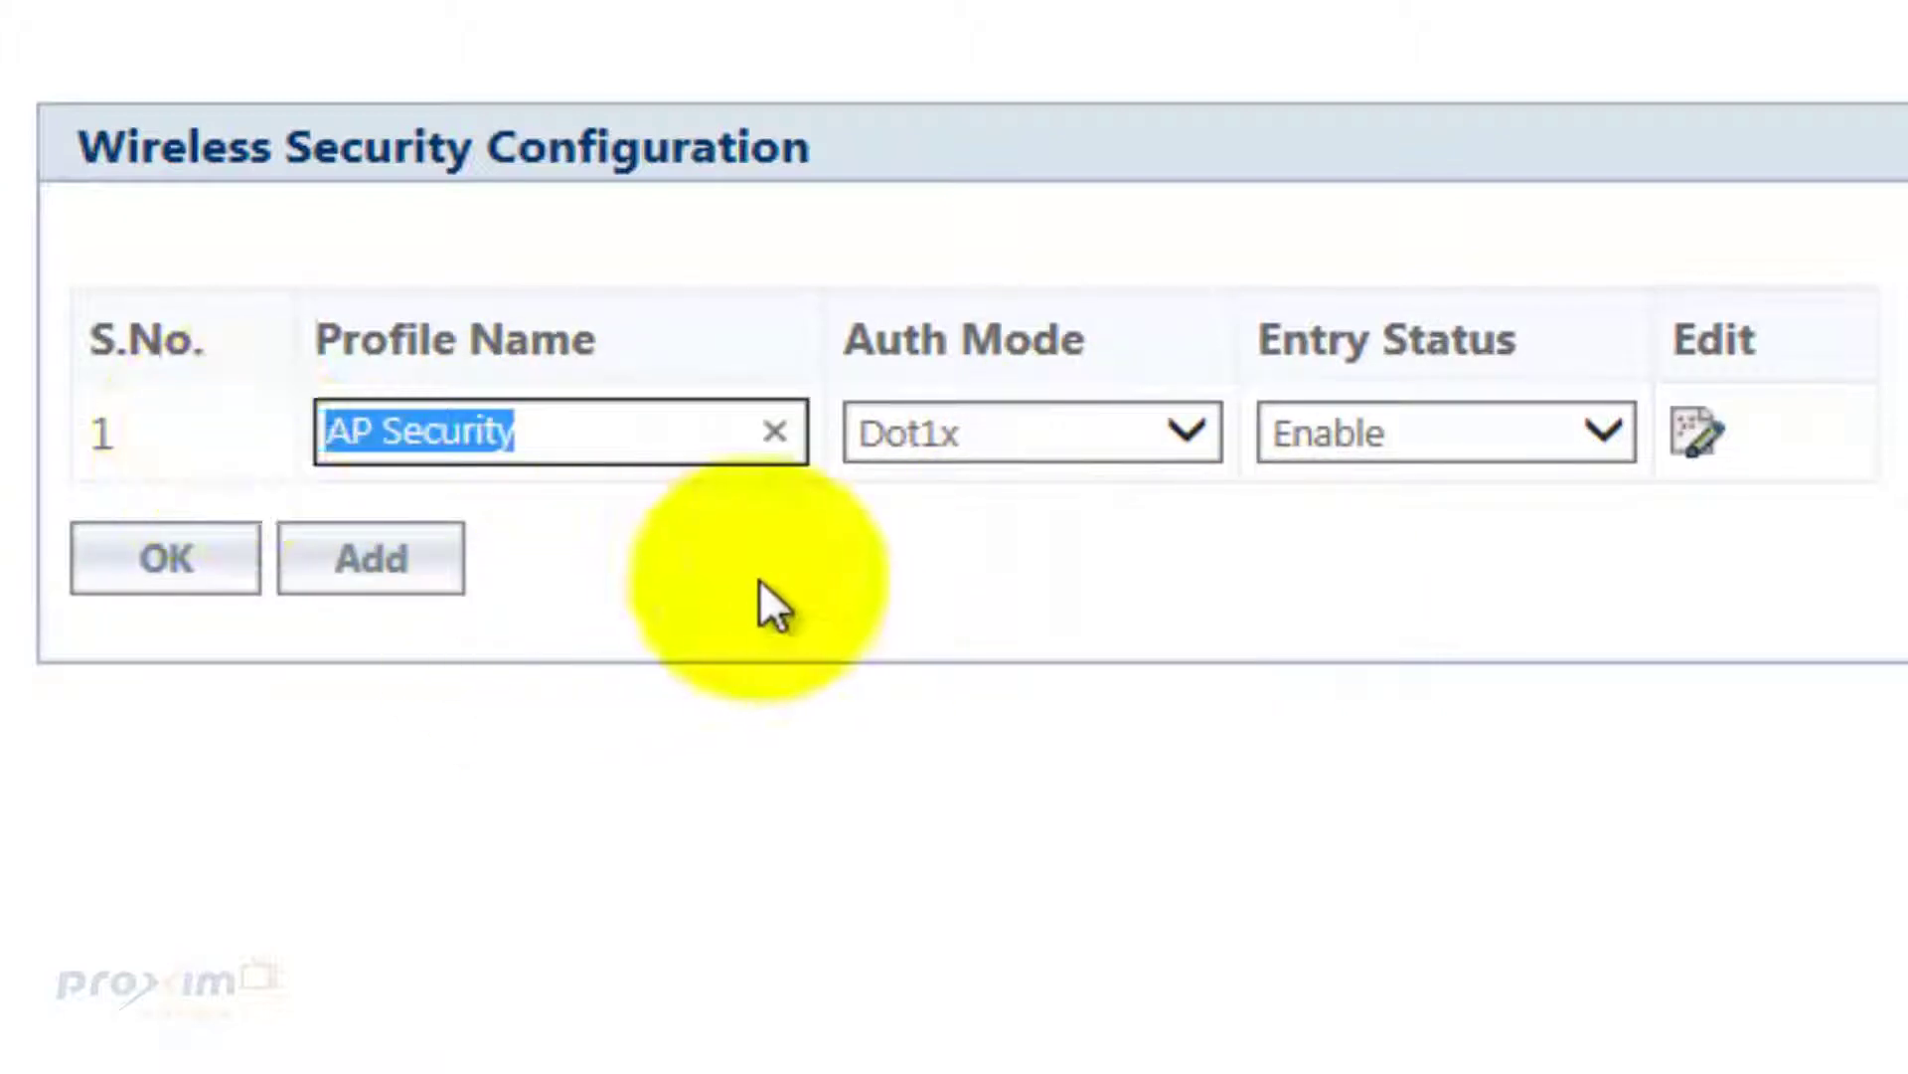
left_click(177, 581)
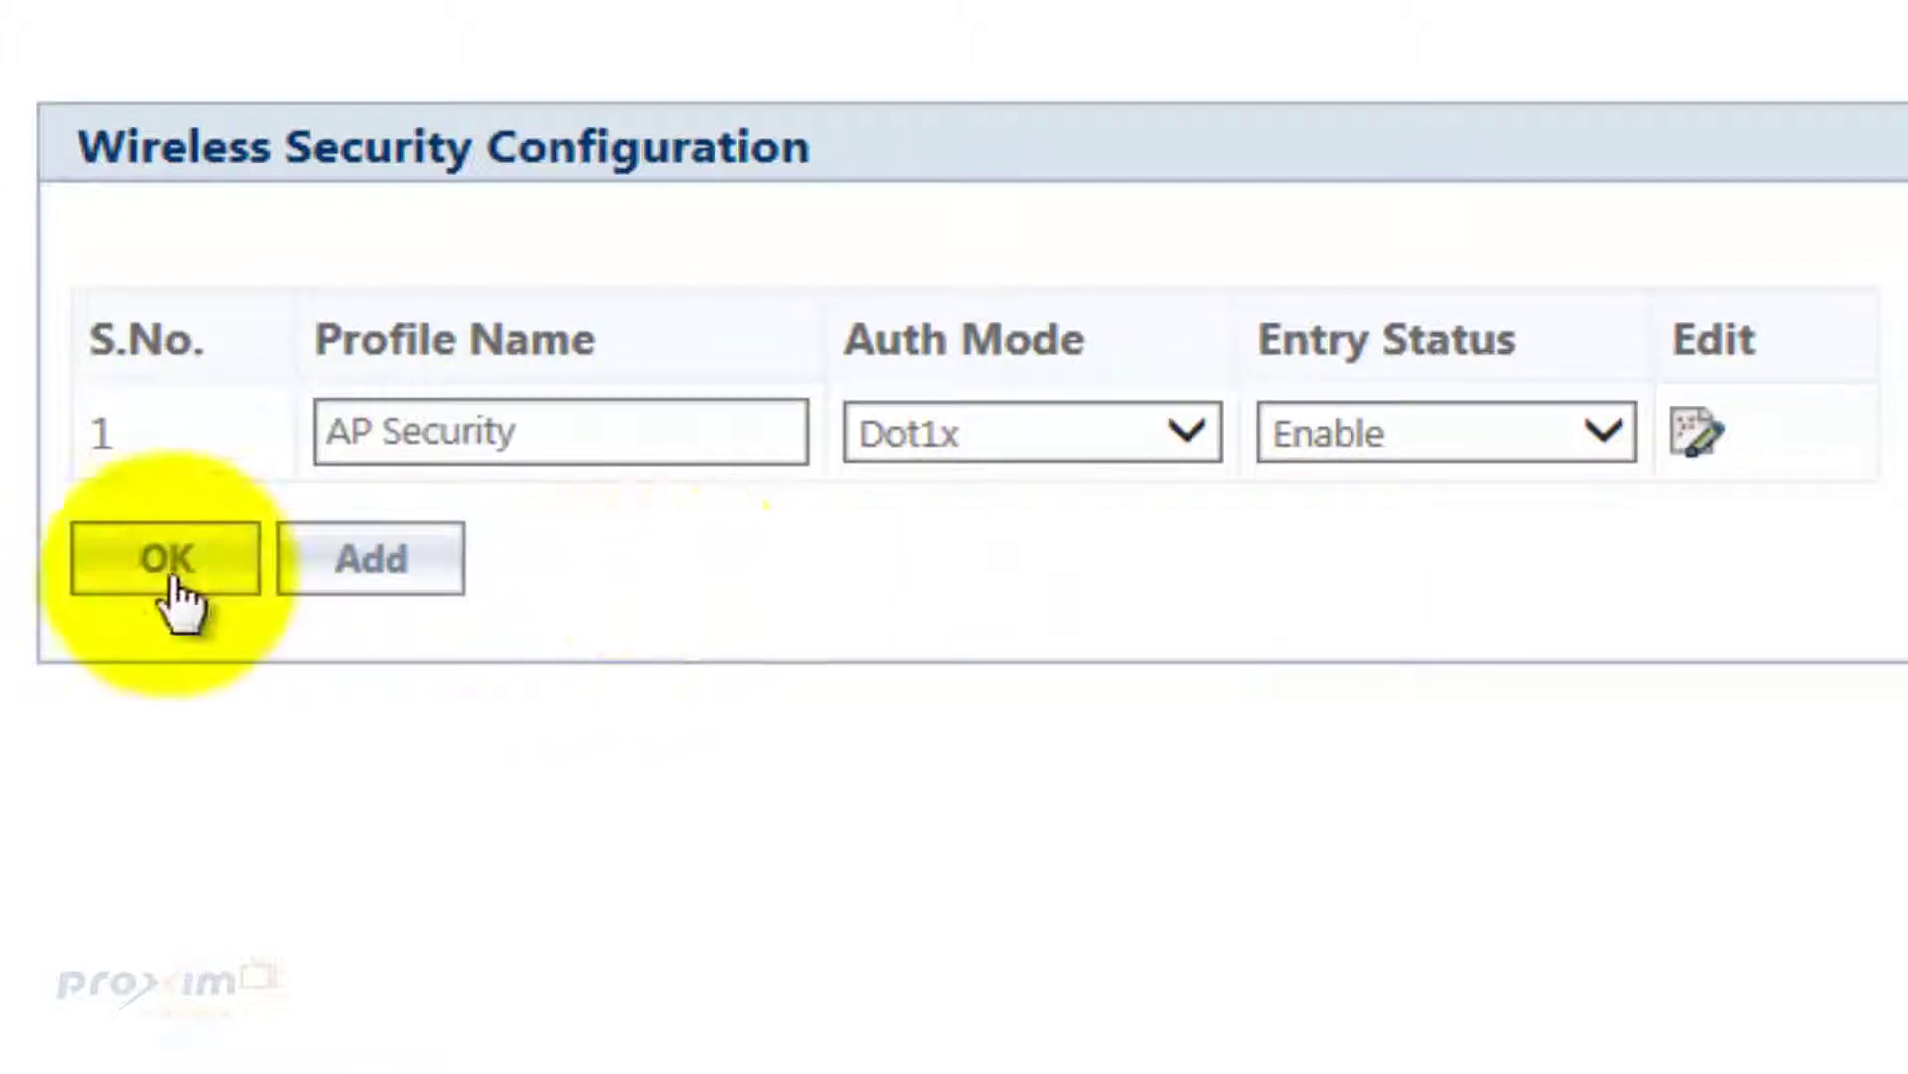
Verify AP Security uses Dot1x with WPA-WPA2AES-TKIP encryption, then go back to the profile table.
left_click(1693, 443)
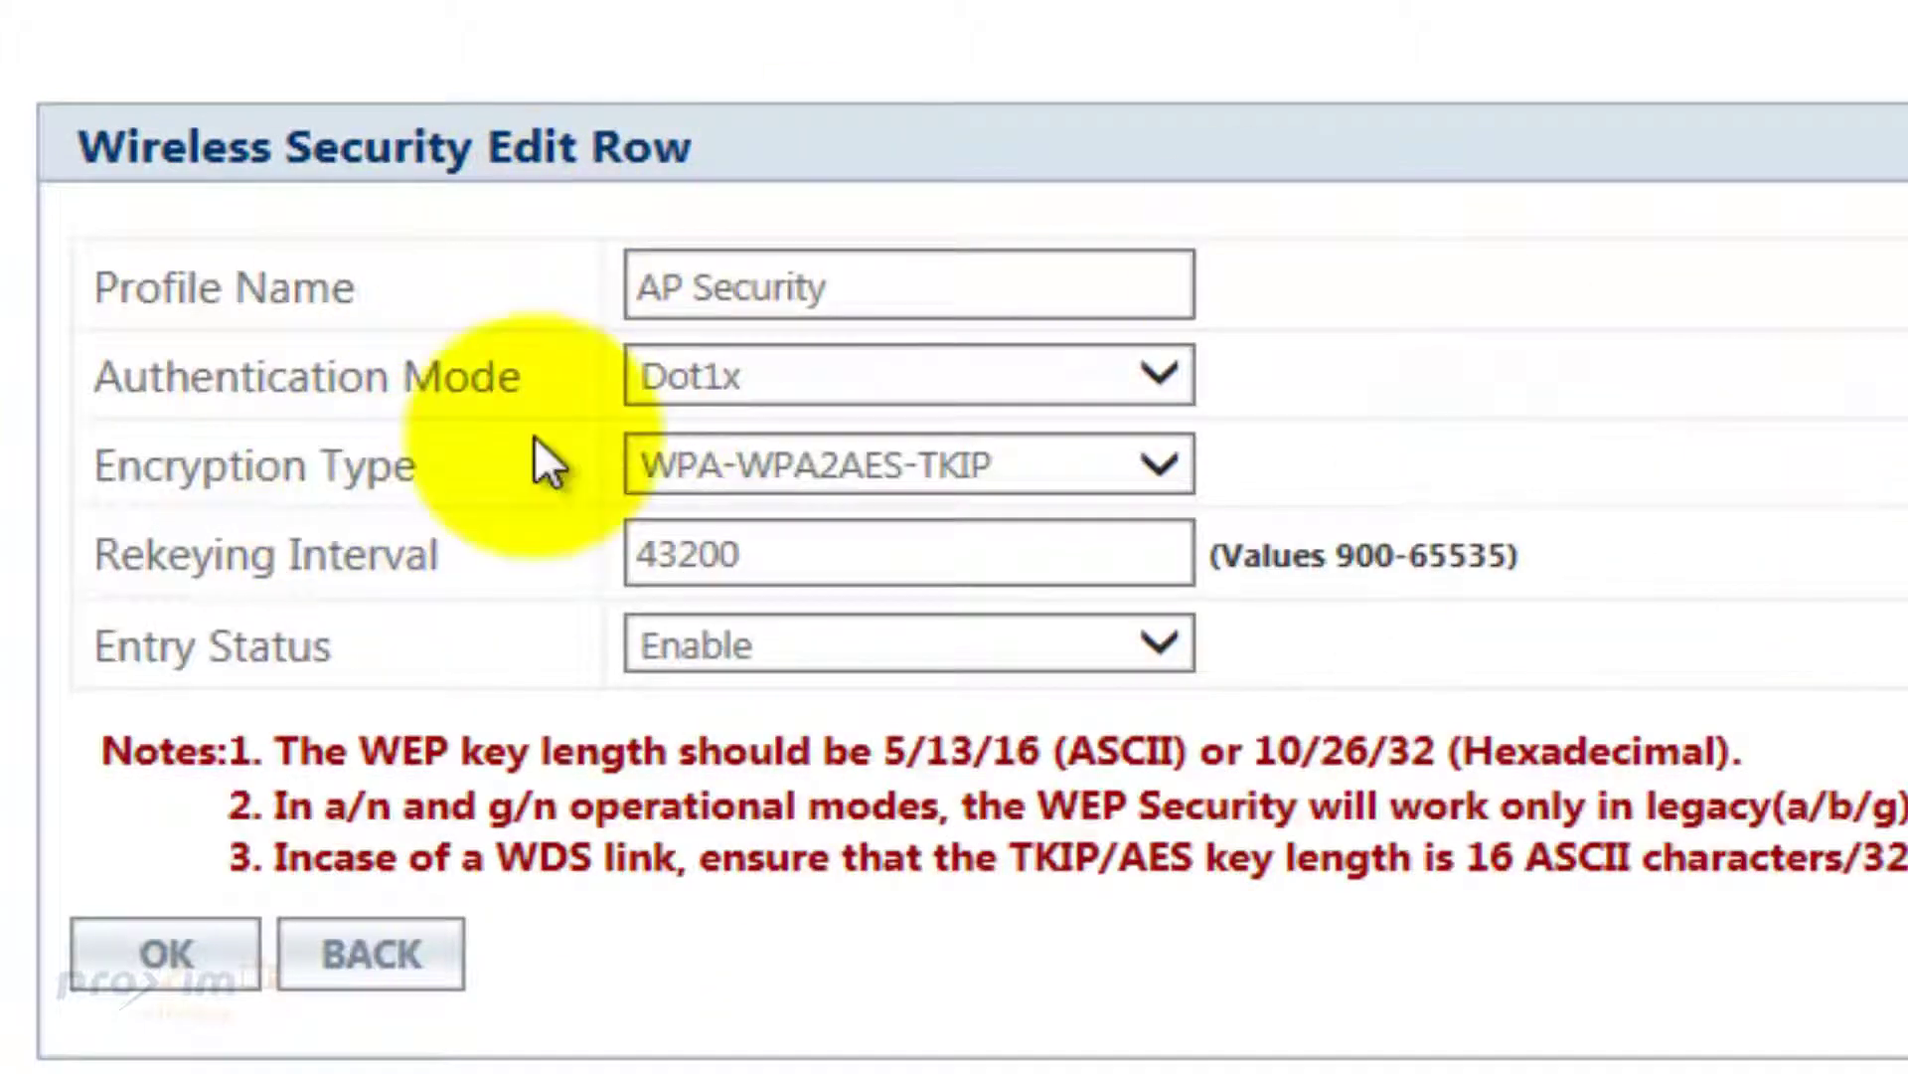
left_click(890, 285)
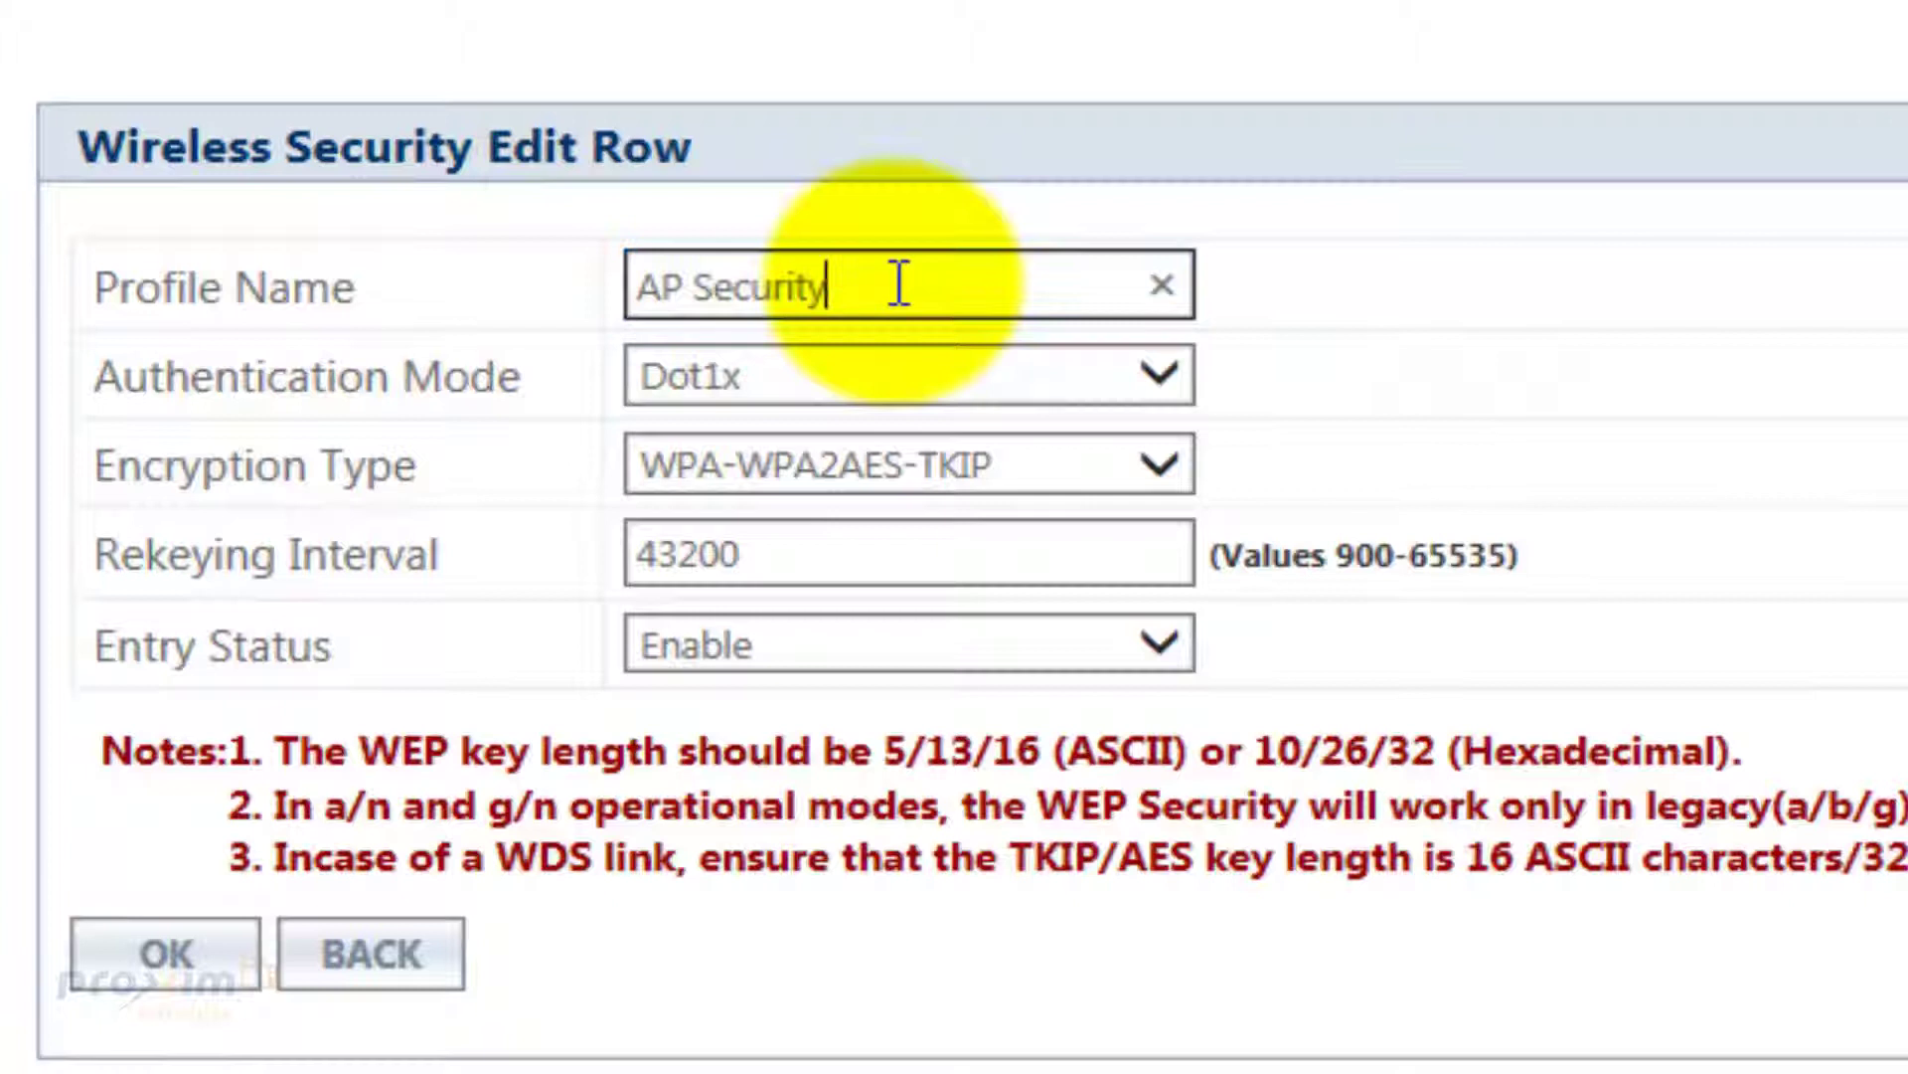
left_click(821, 387)
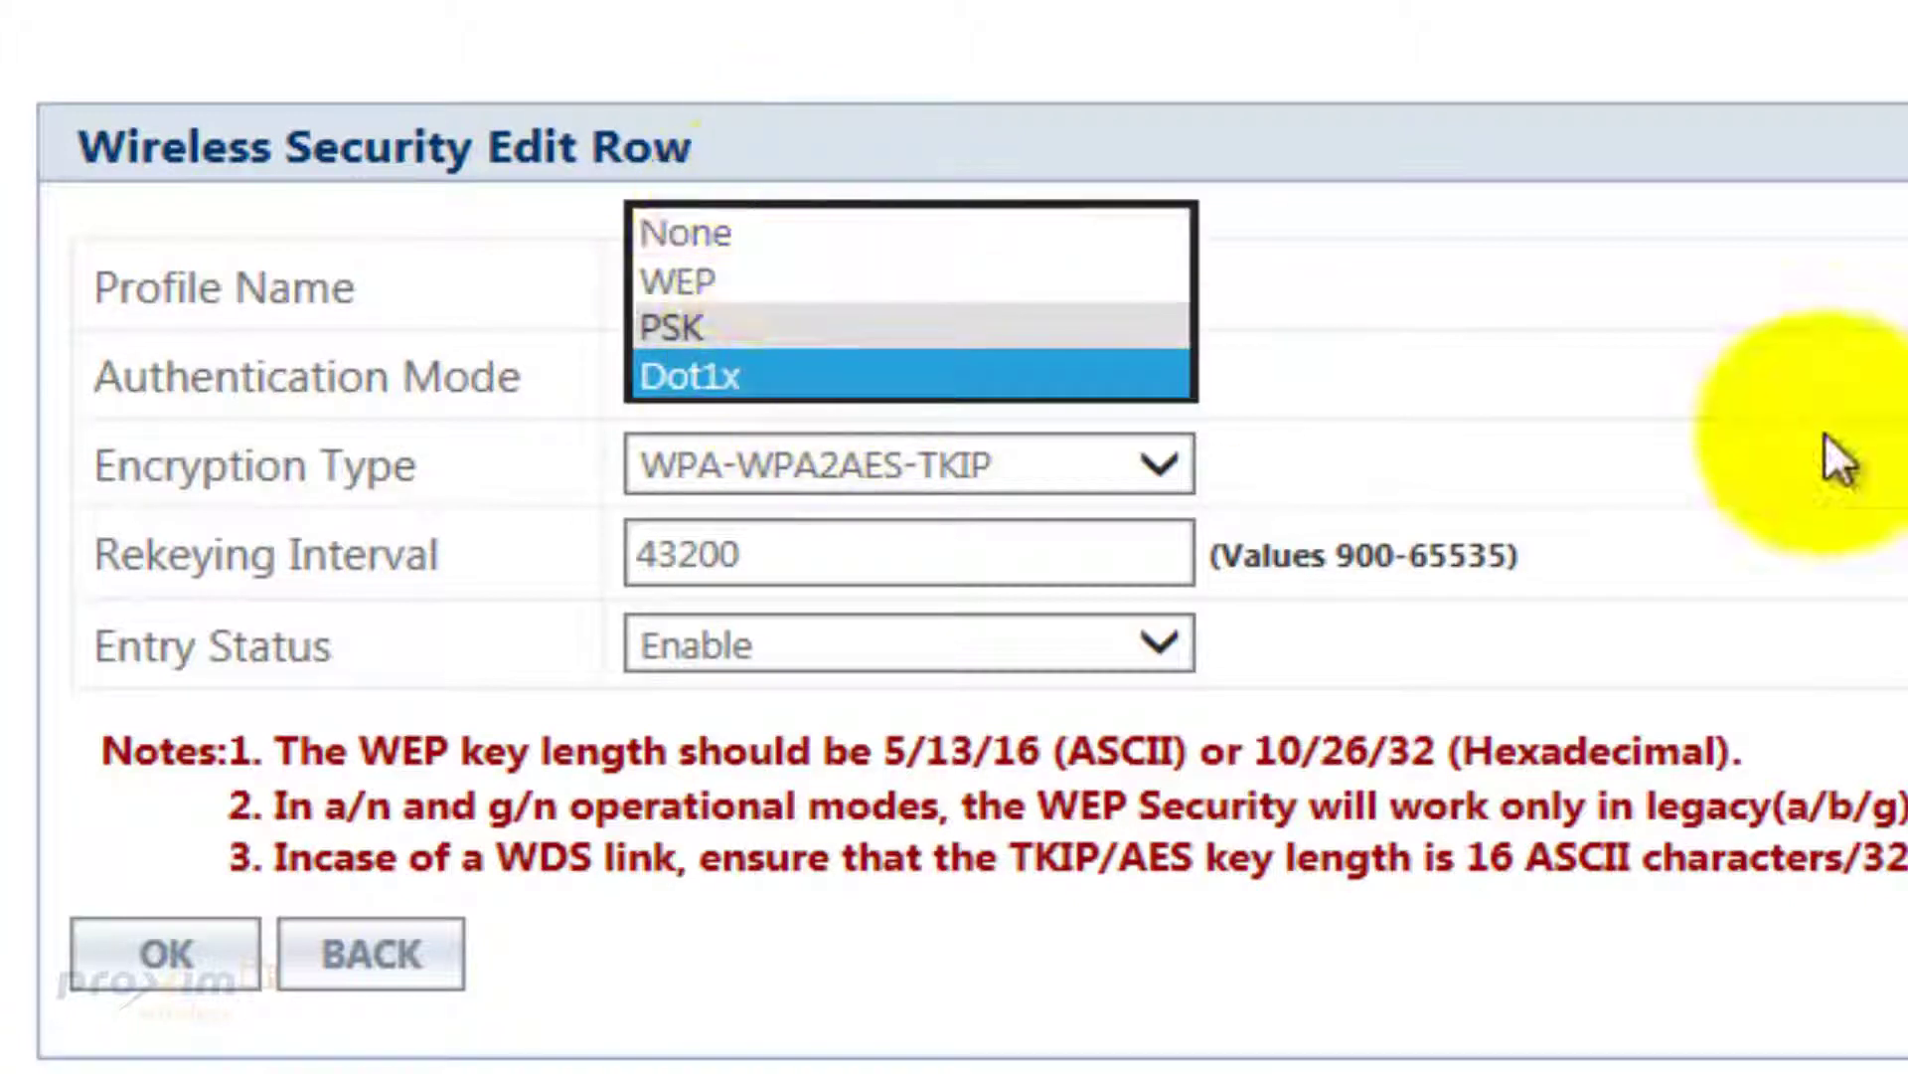
left_click(1838, 463)
left_click(777, 461)
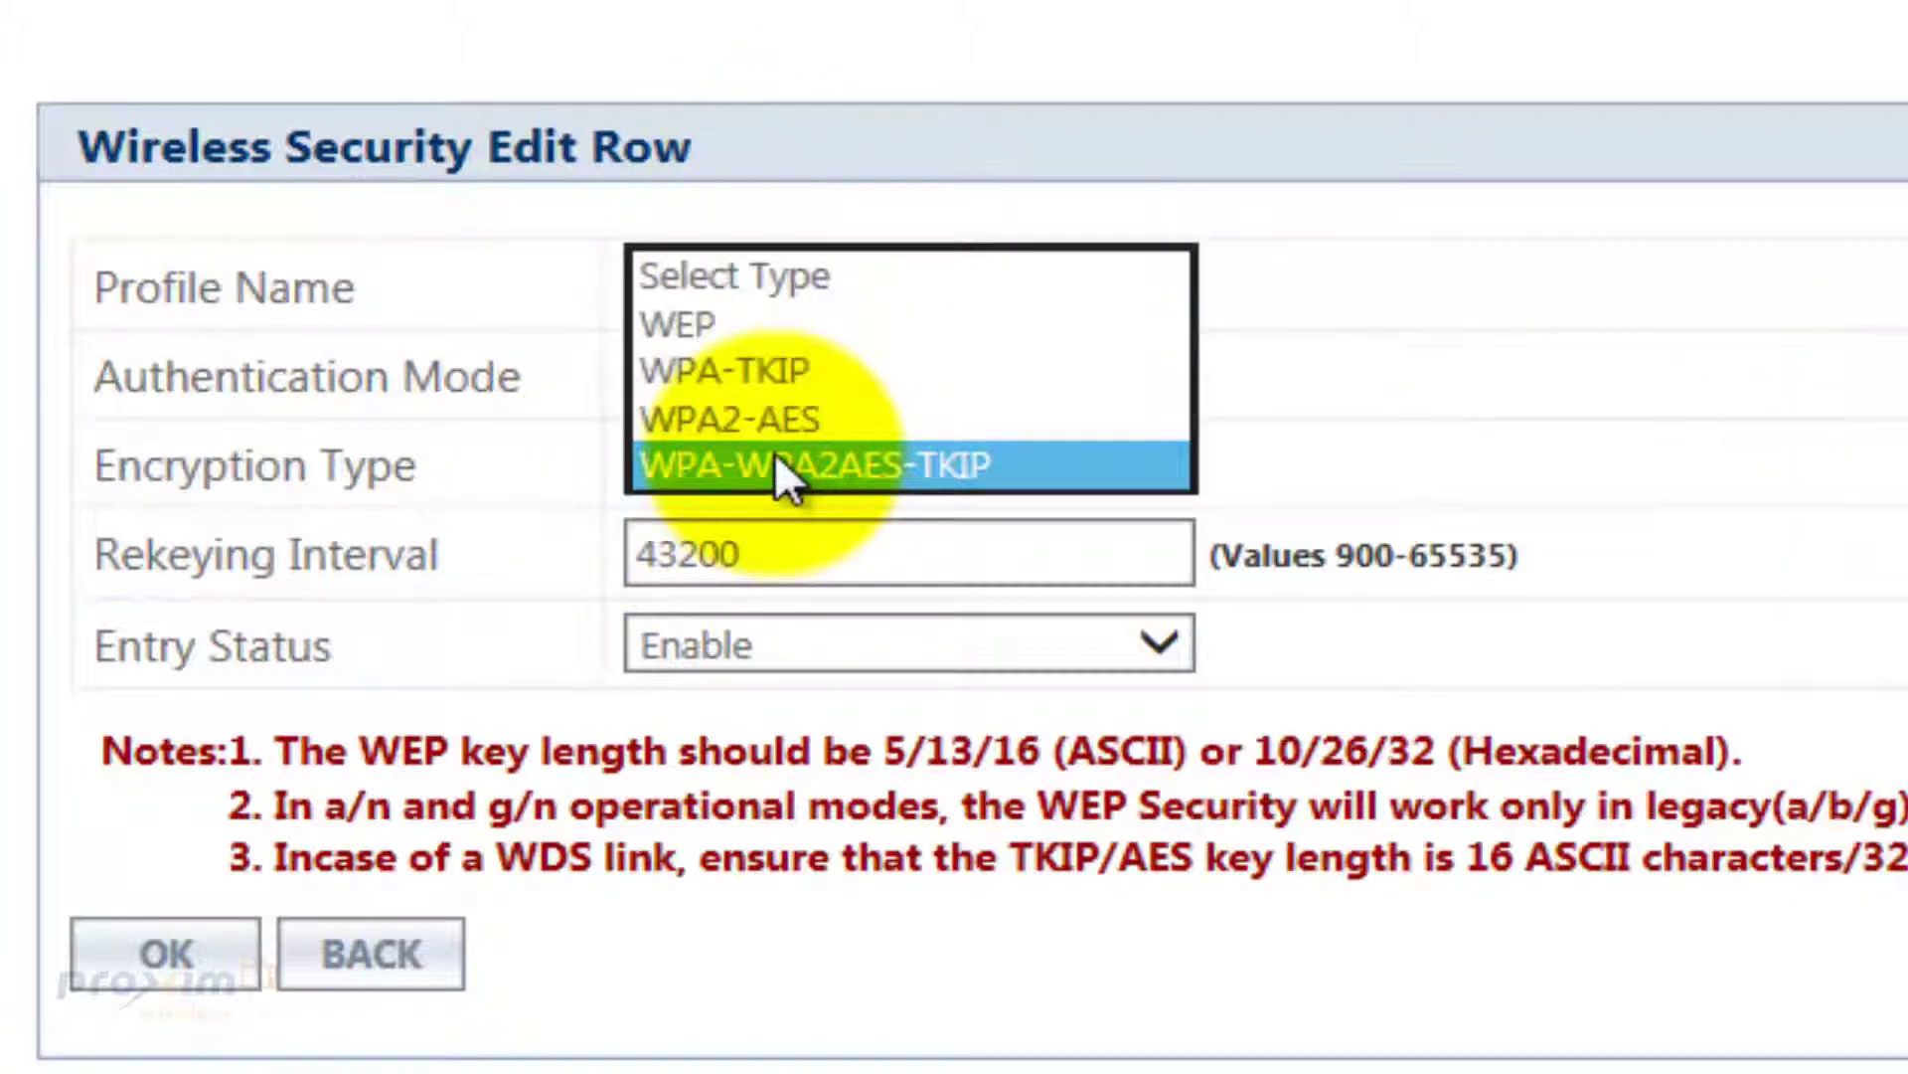
left_click(1364, 485)
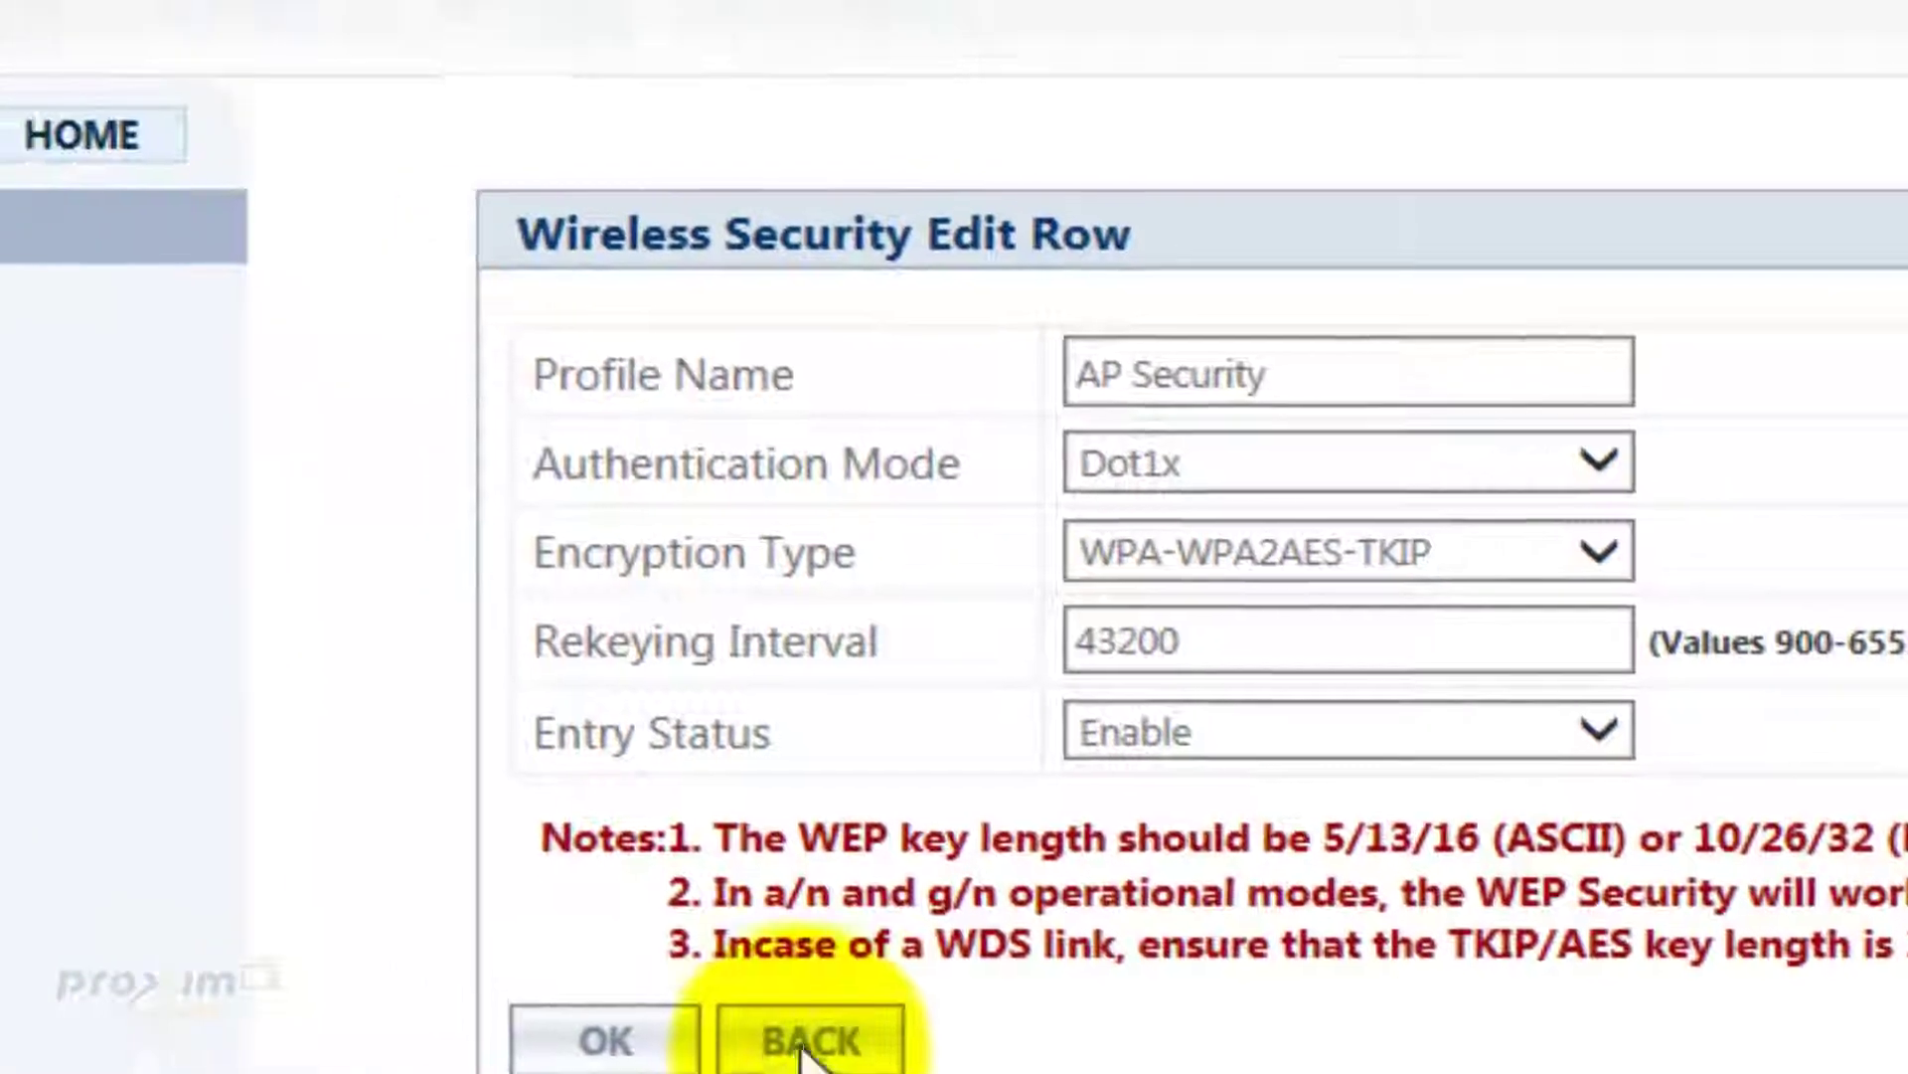
left_click(368, 959)
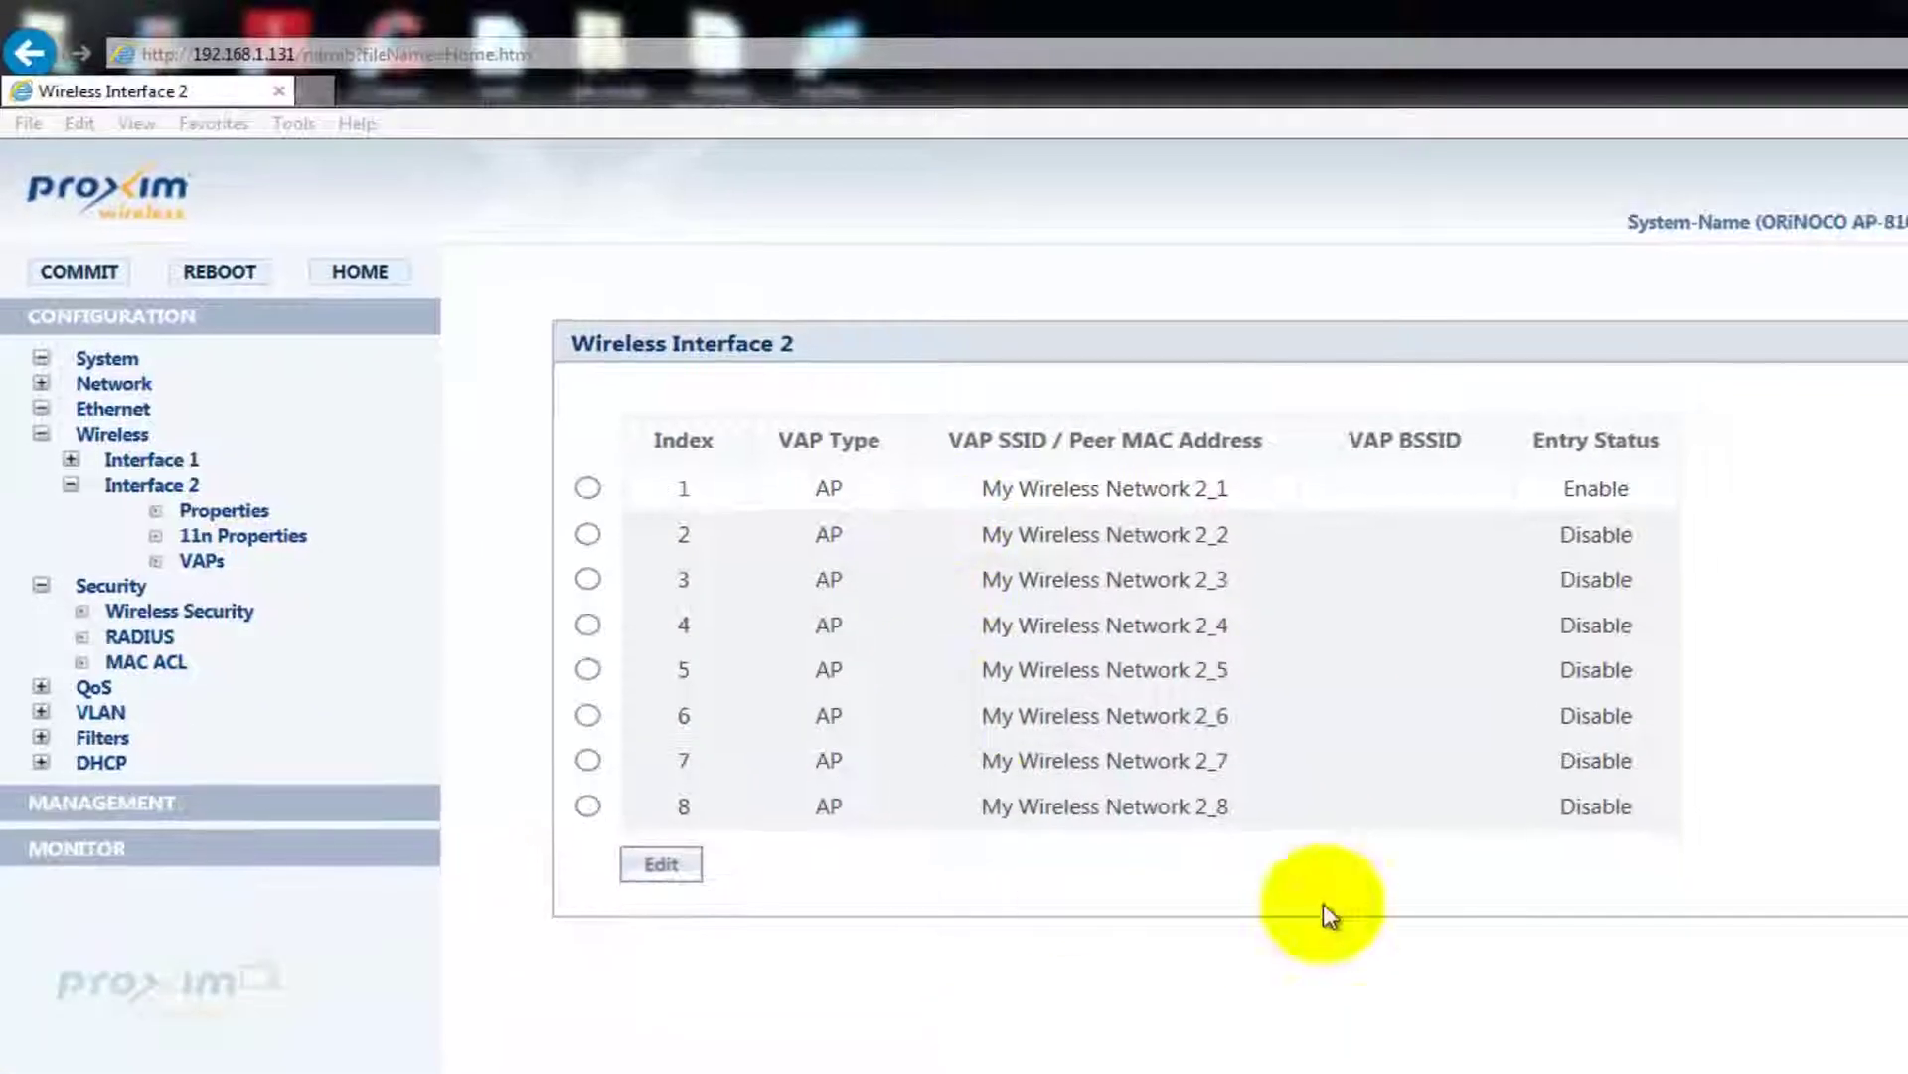
Open VAP 1 and confirm its profiles are AP Security and Default Radius.
left_click(588, 489)
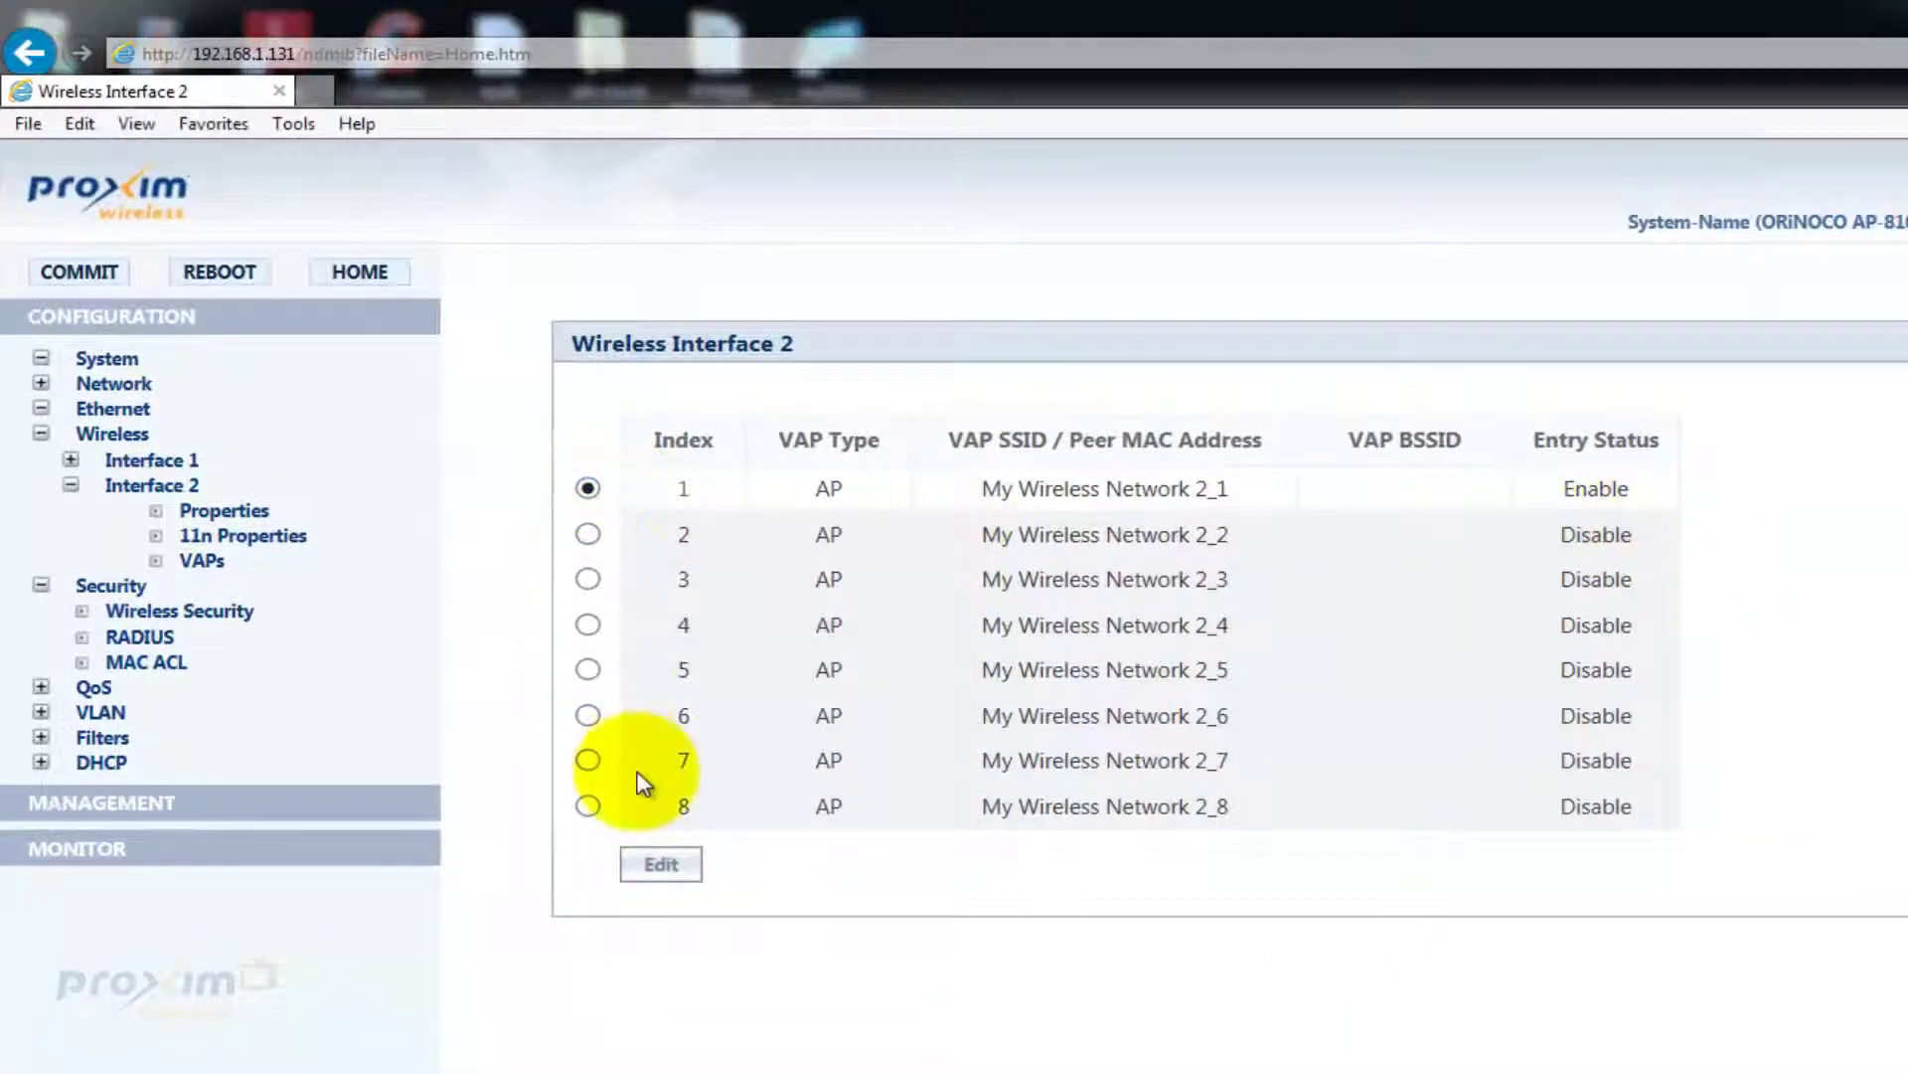
left_click(663, 868)
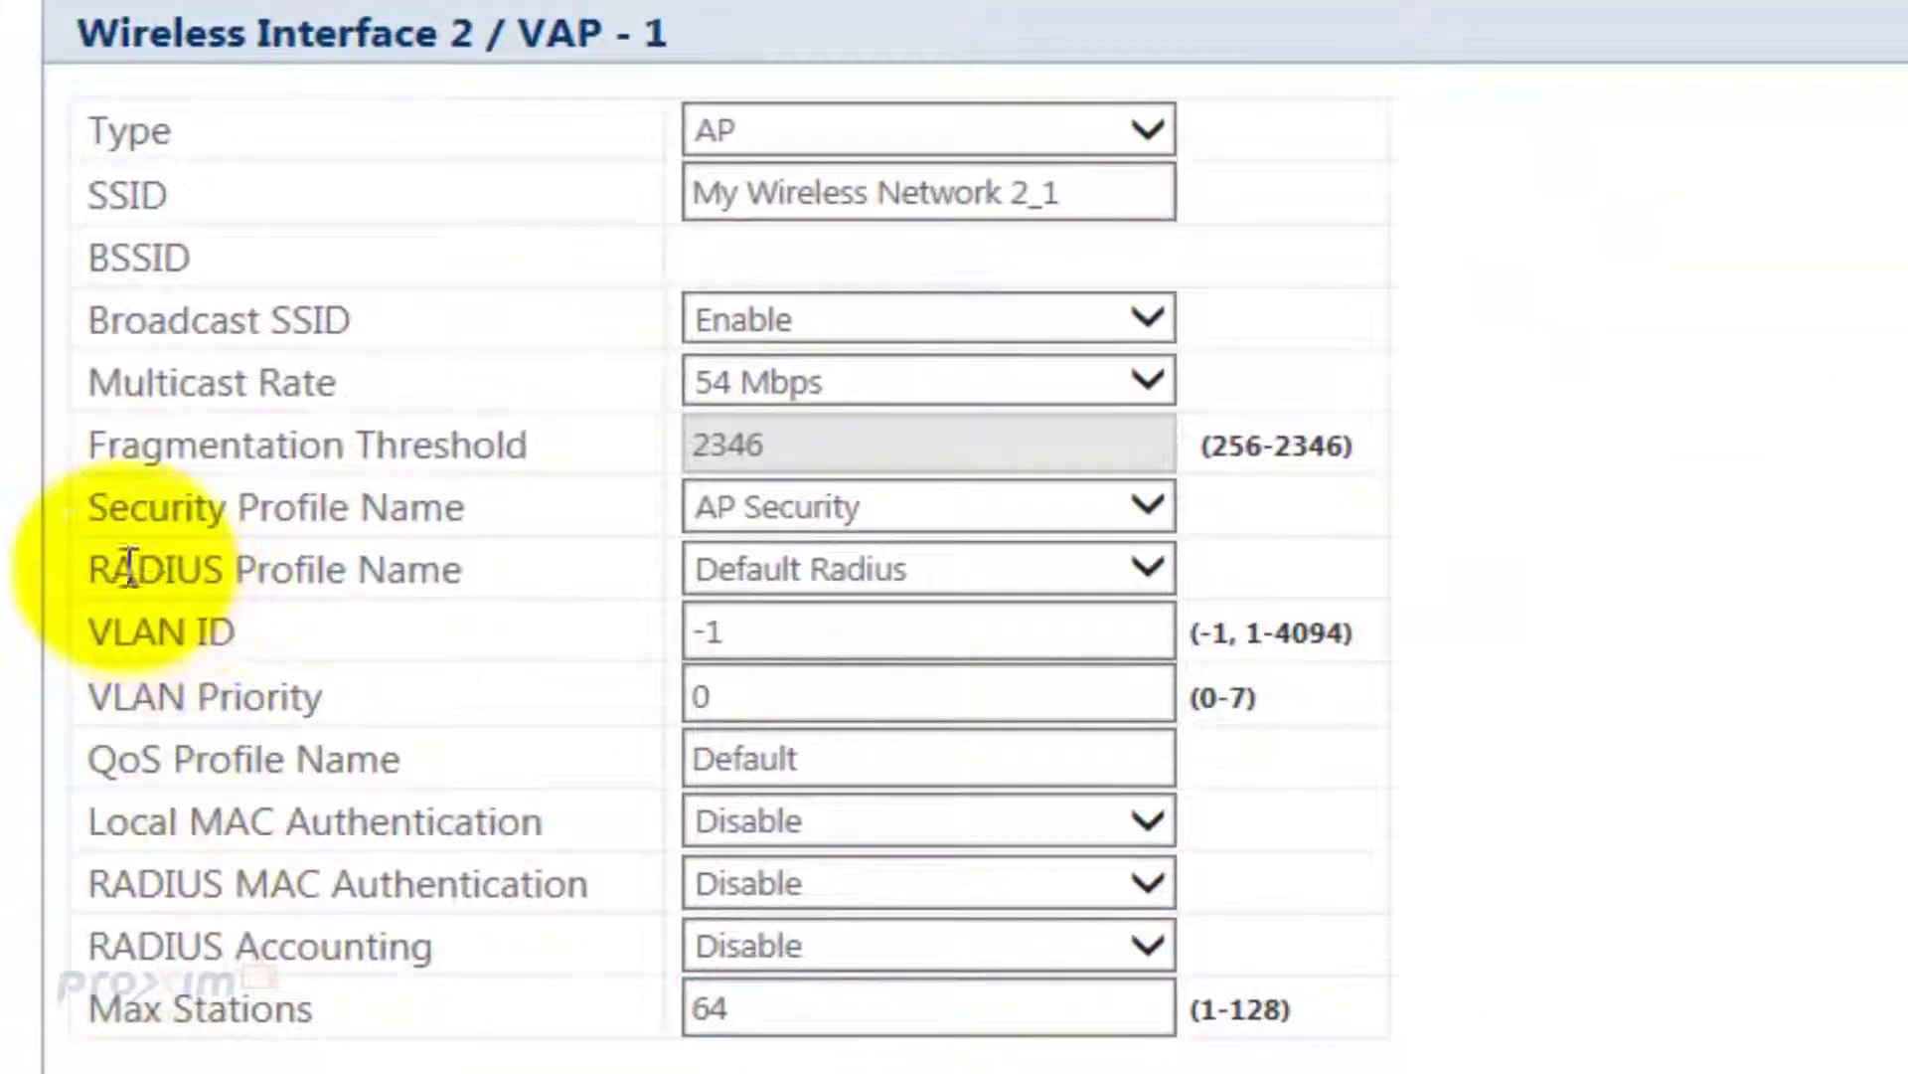
left_click_drag(90, 509, 467, 517)
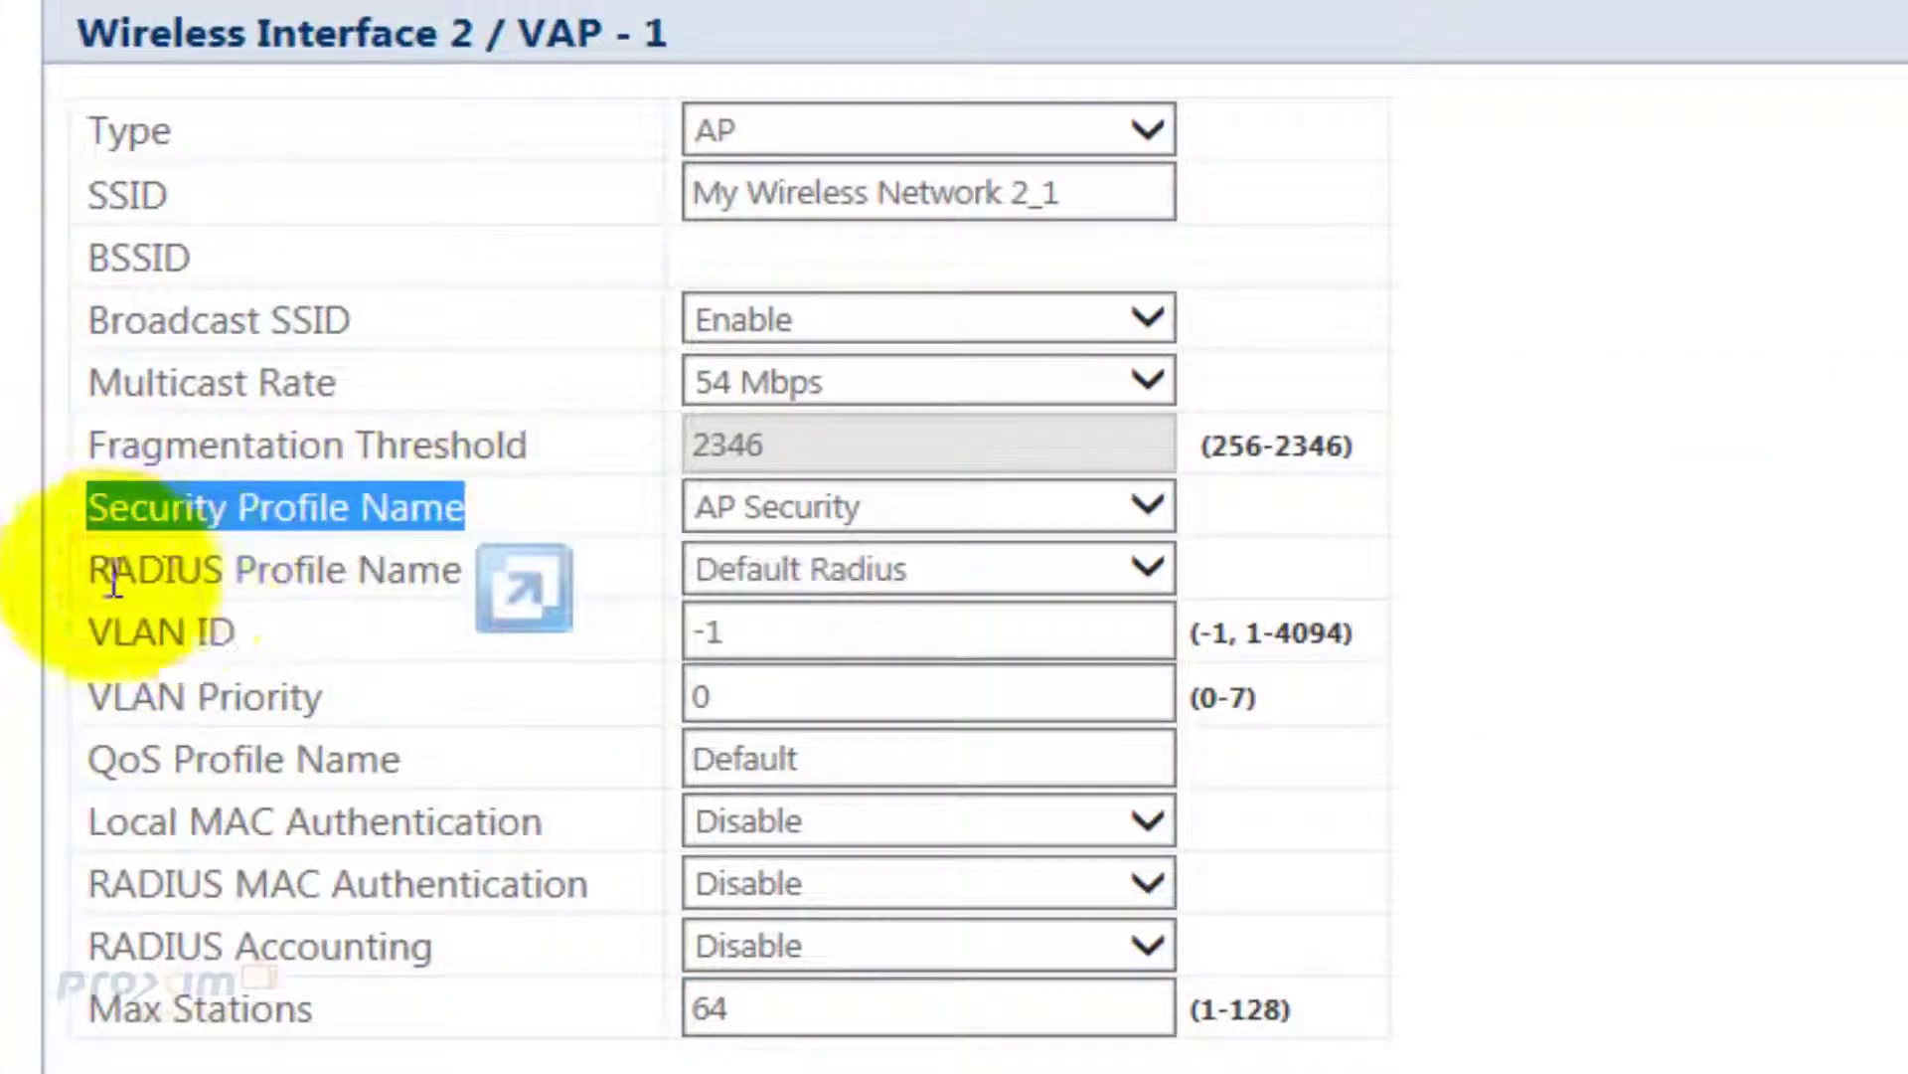
left_click_drag(102, 568, 468, 574)
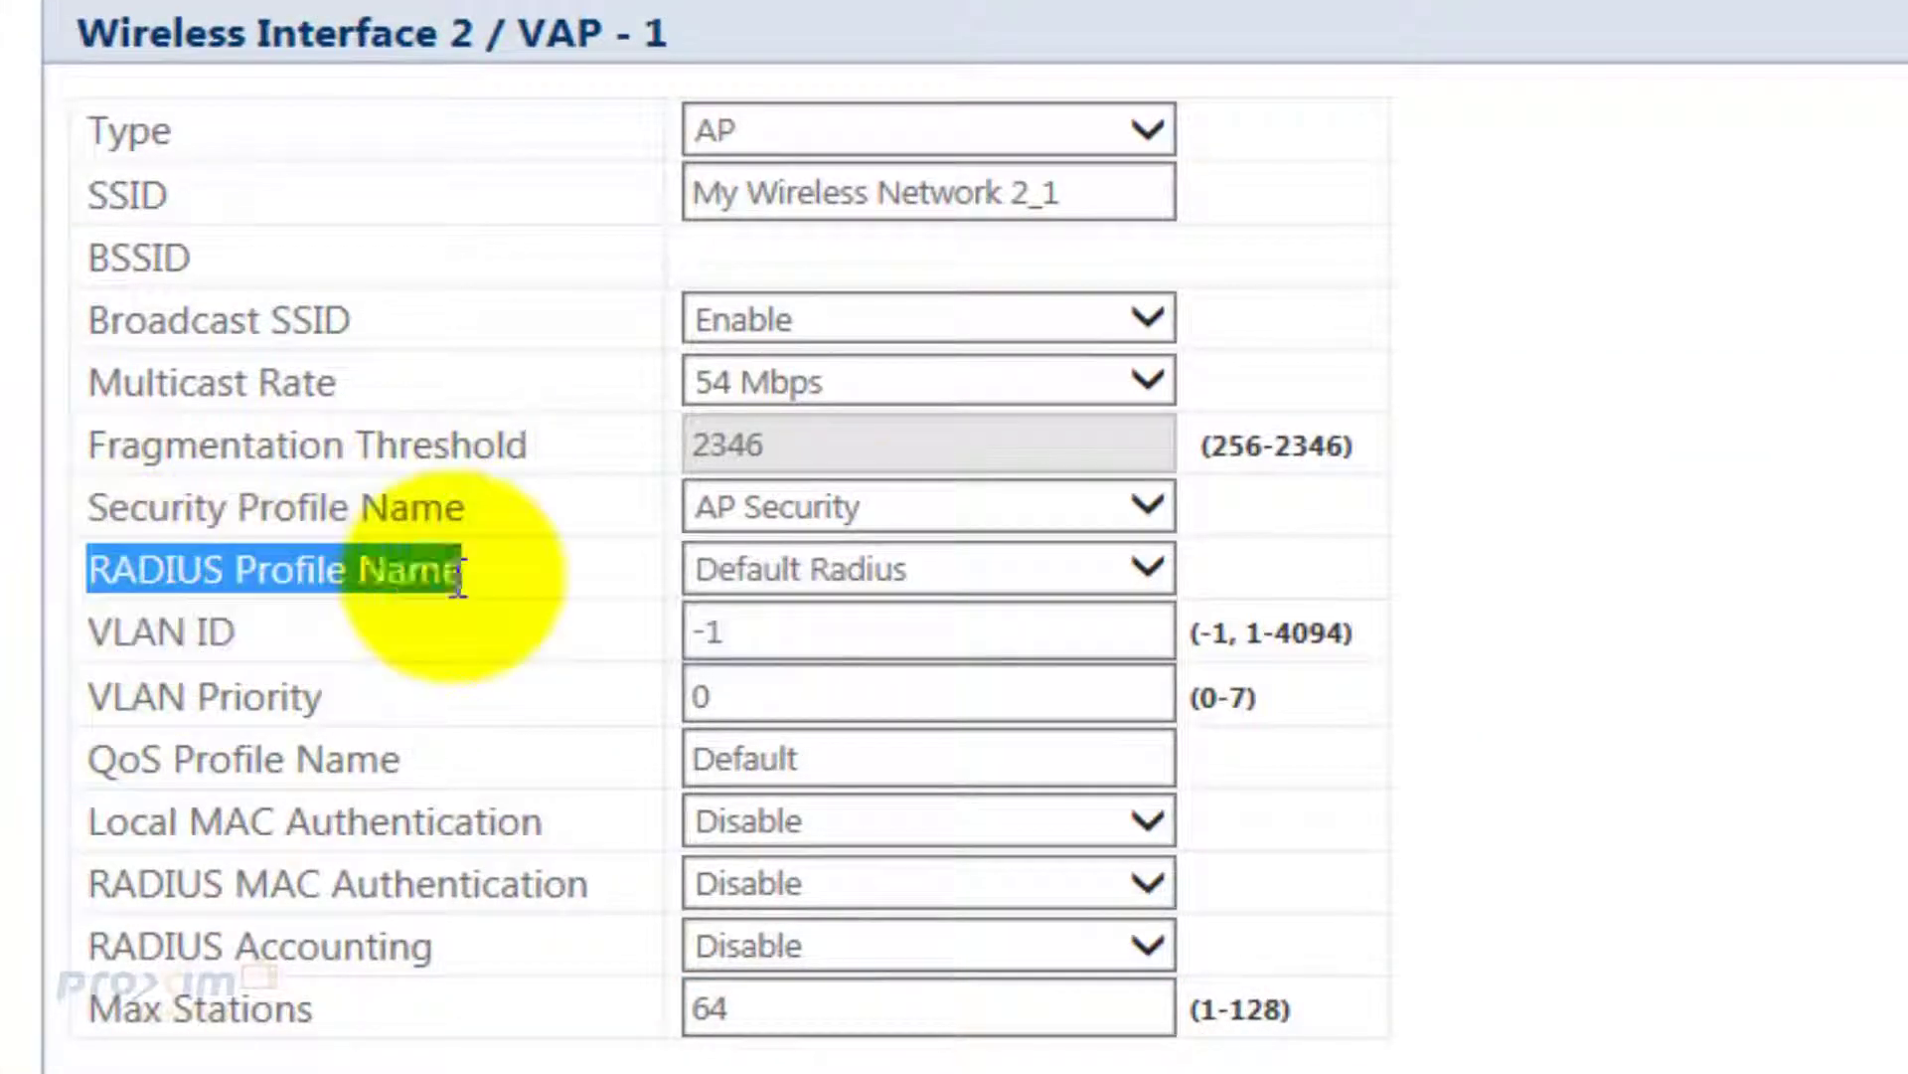
left_click(1153, 516)
left_click(1153, 565)
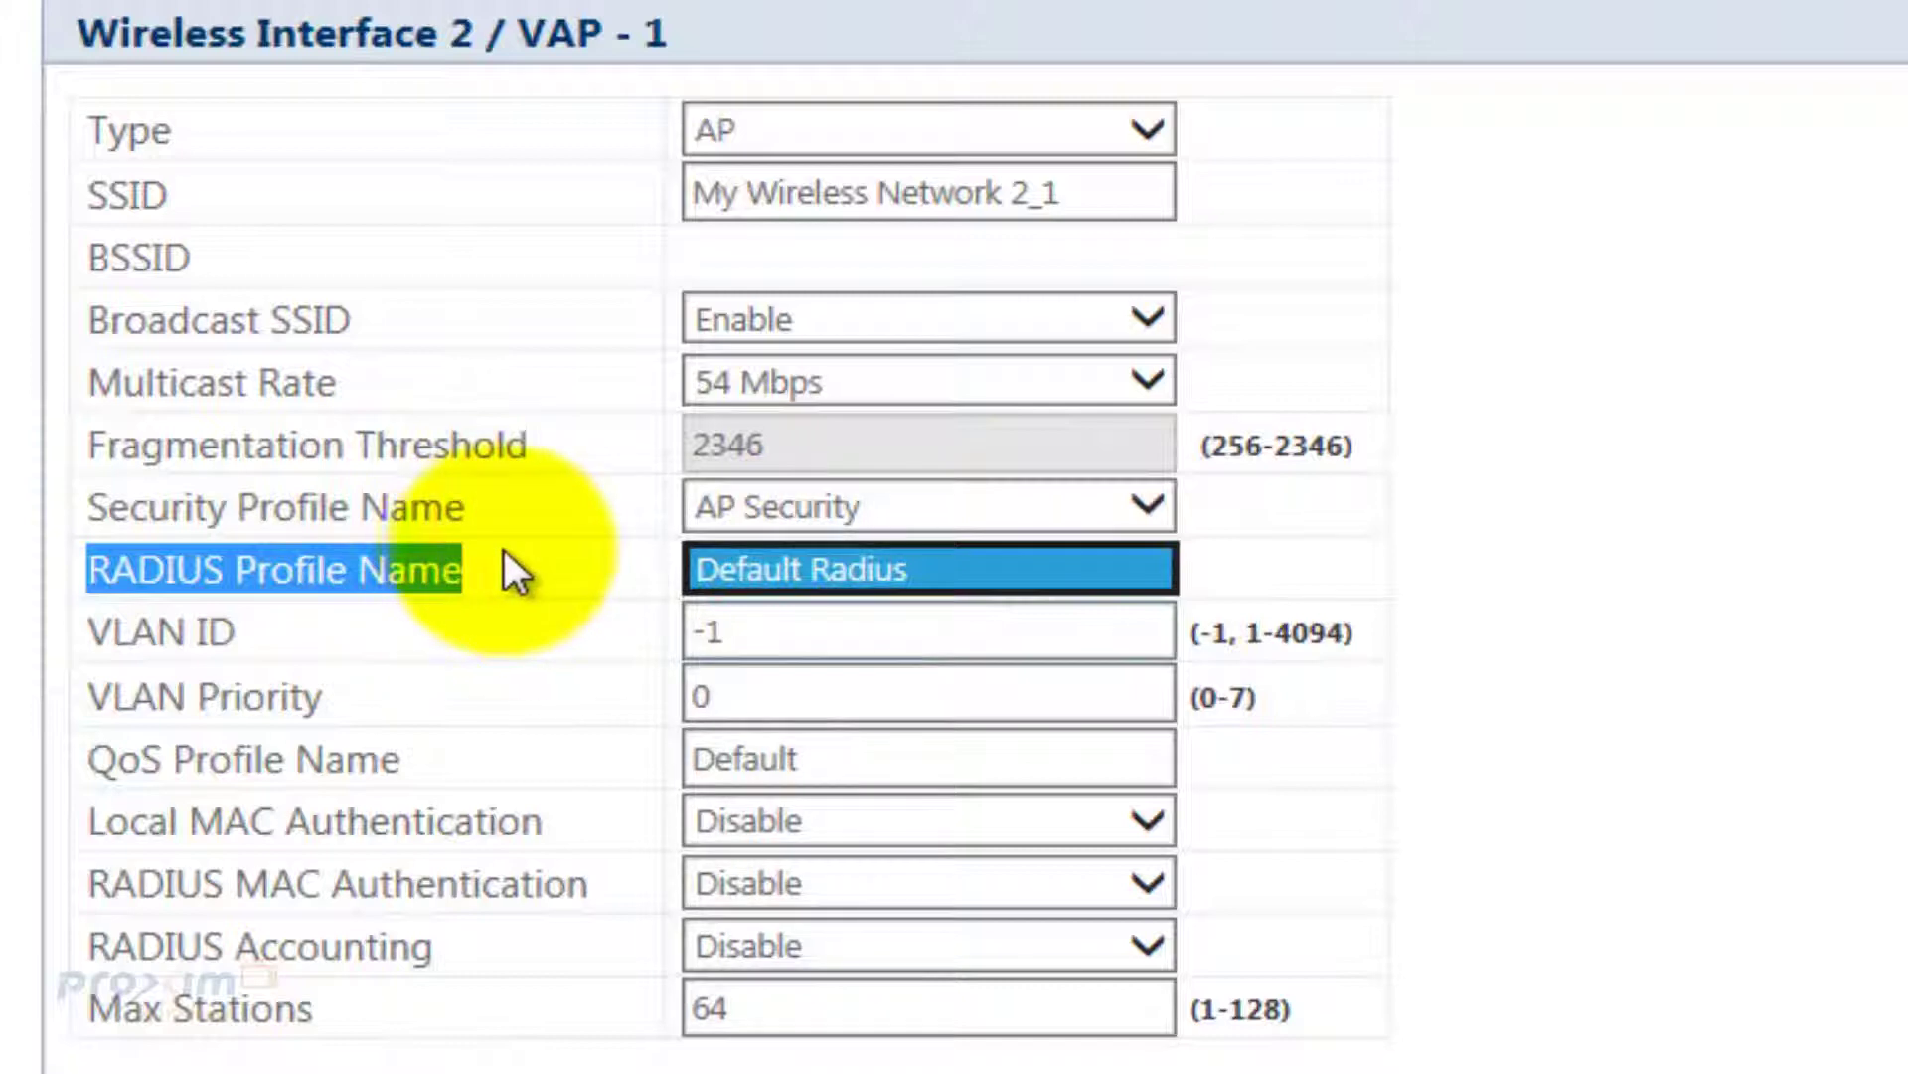
left_click(339, 589)
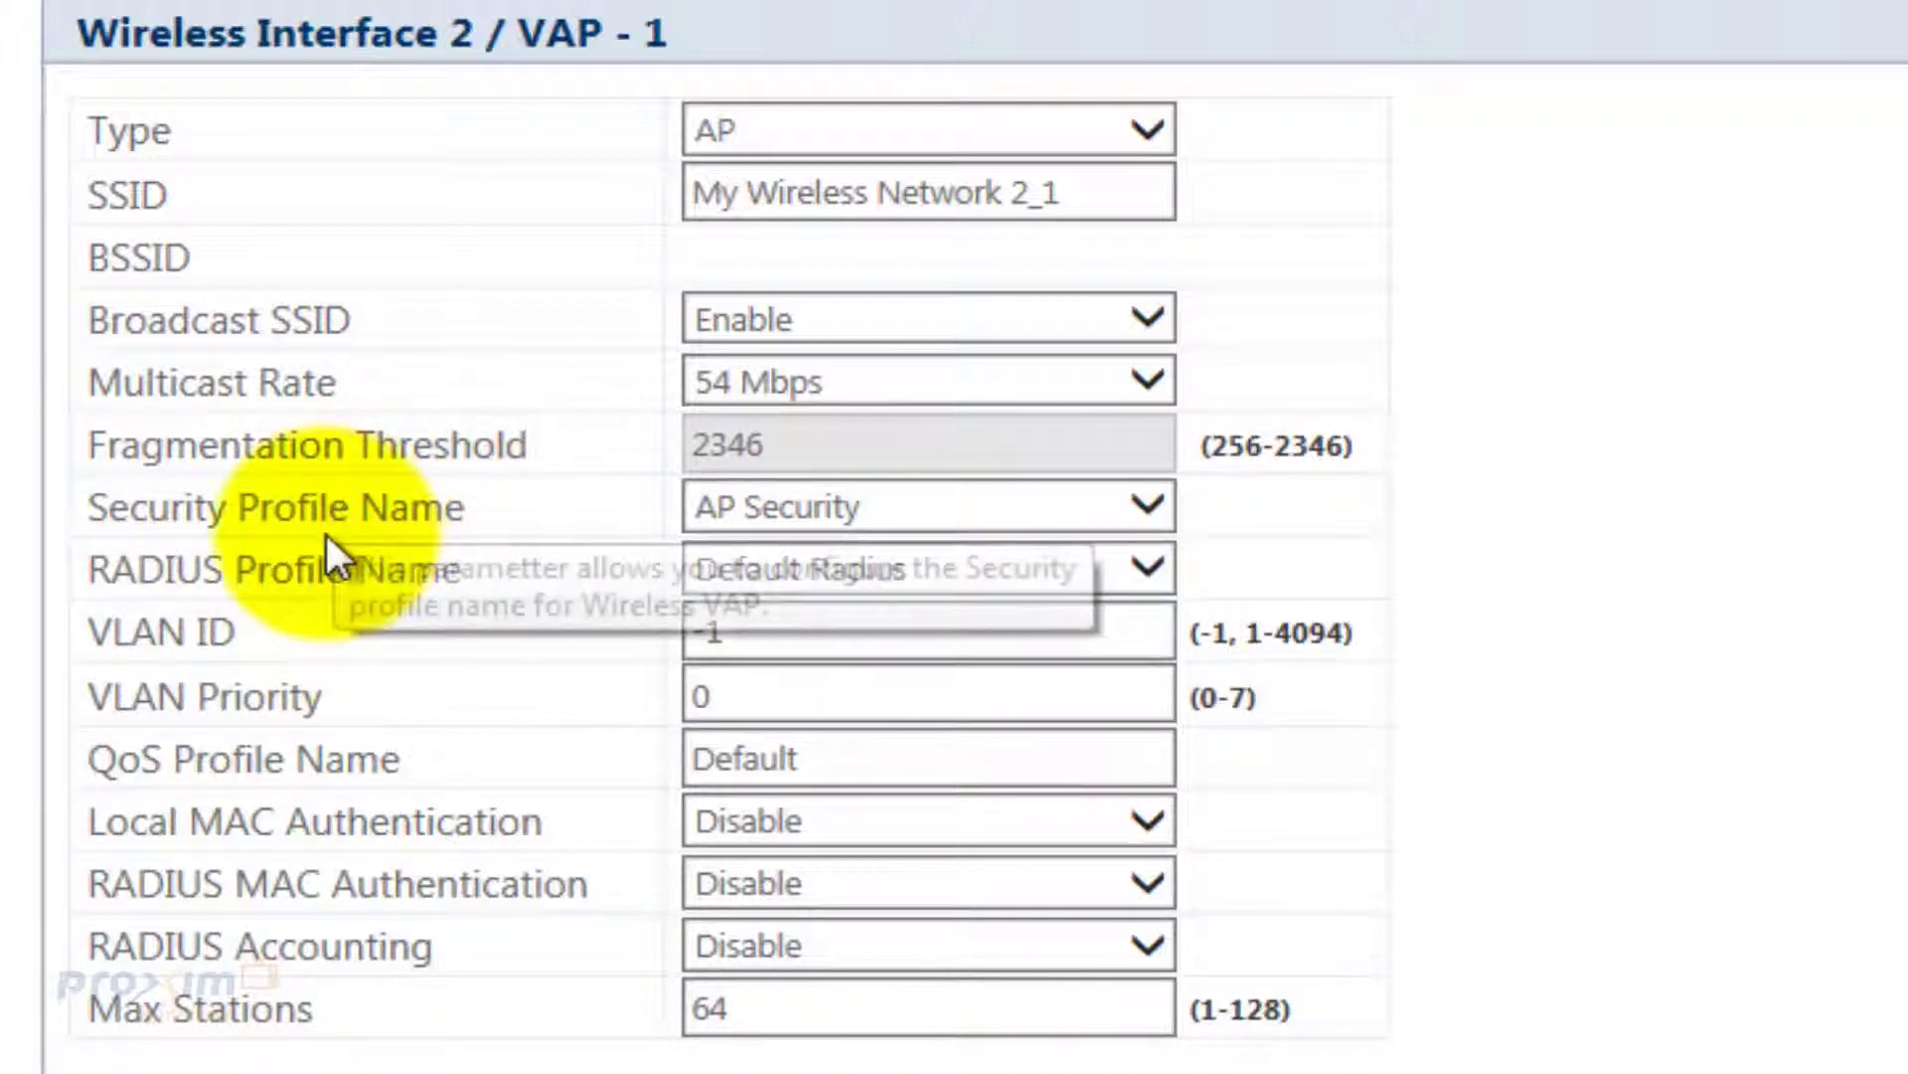